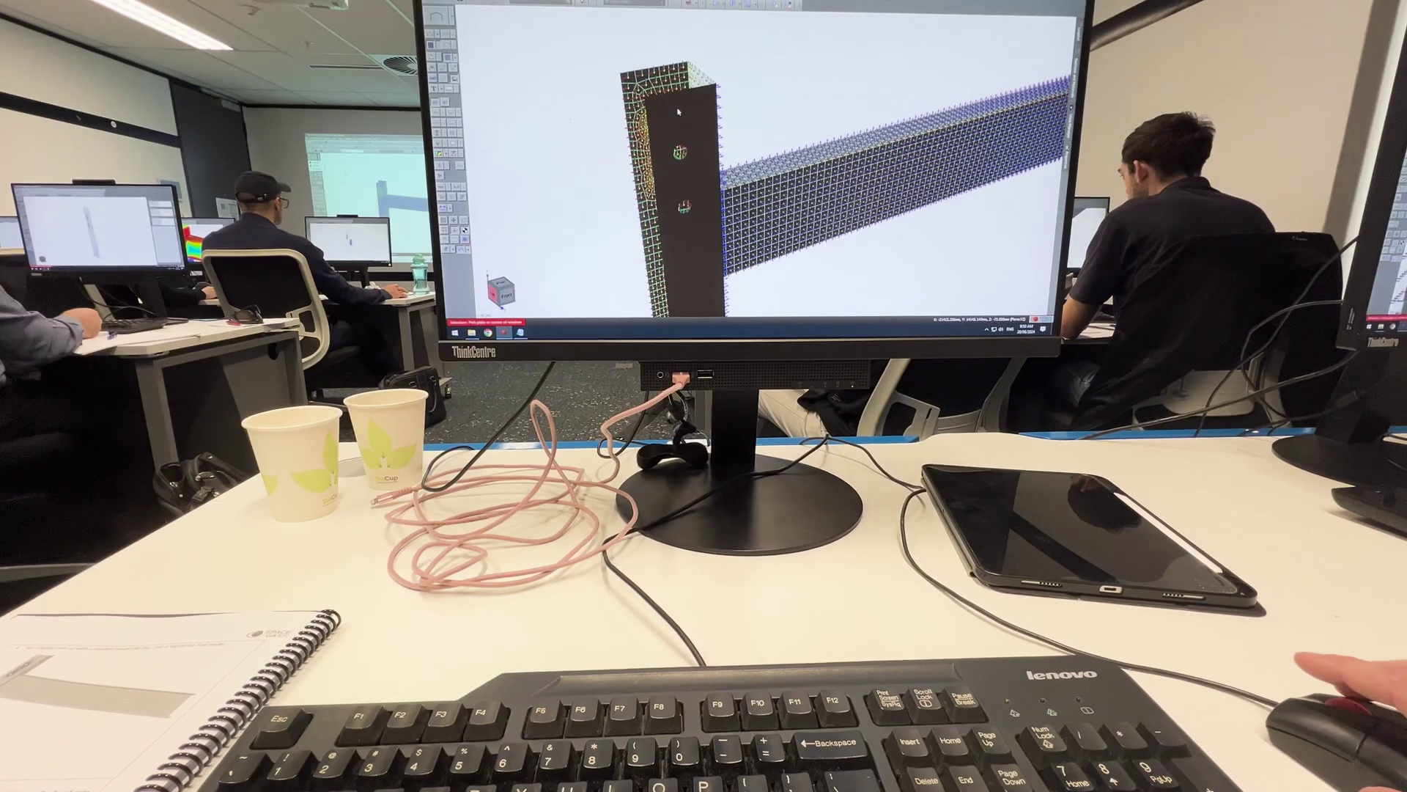
# Show Total Displacement plate contours for load case 2, peaking at 1.80 mm at the tip.
pyautogui.rightClick(676, 110)
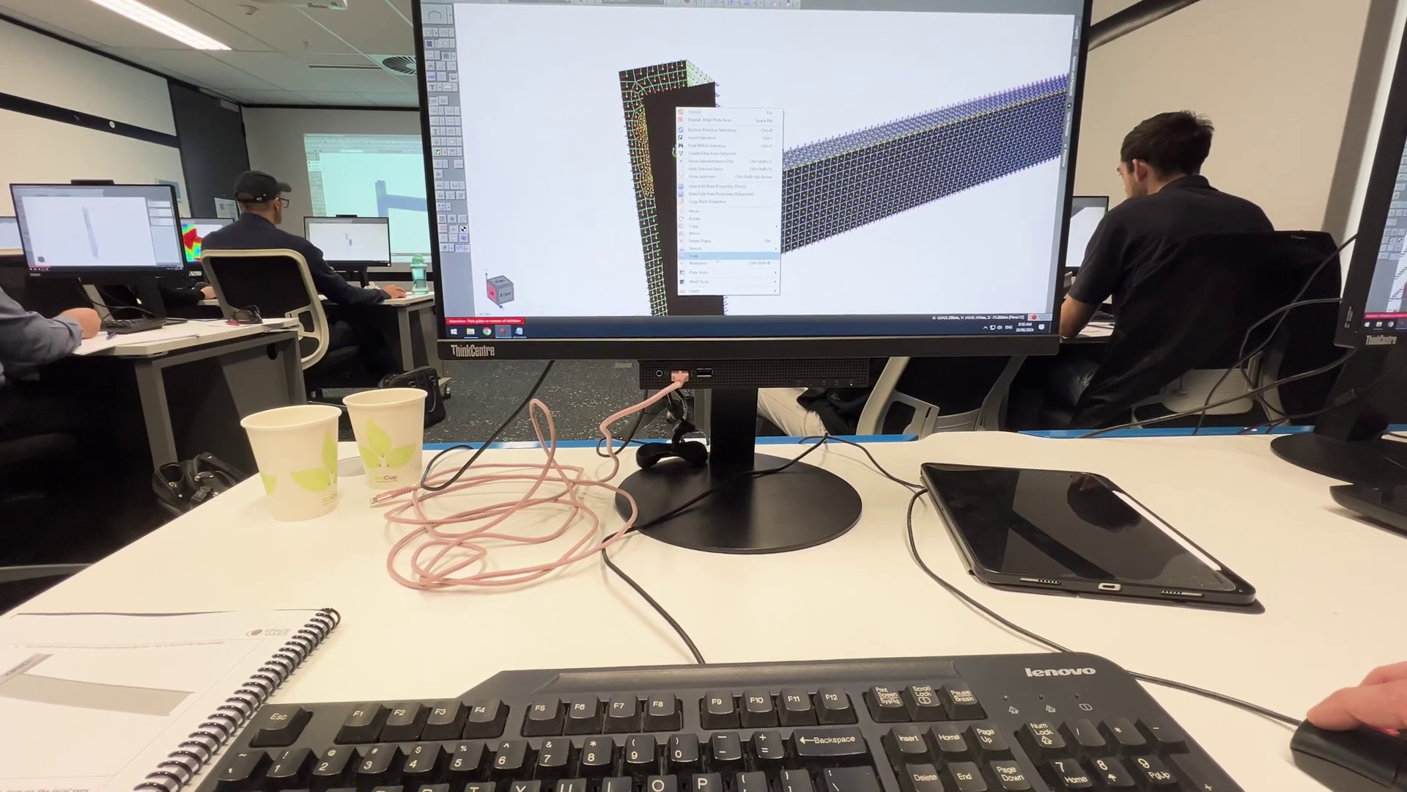
pyautogui.moveTo(733, 272)
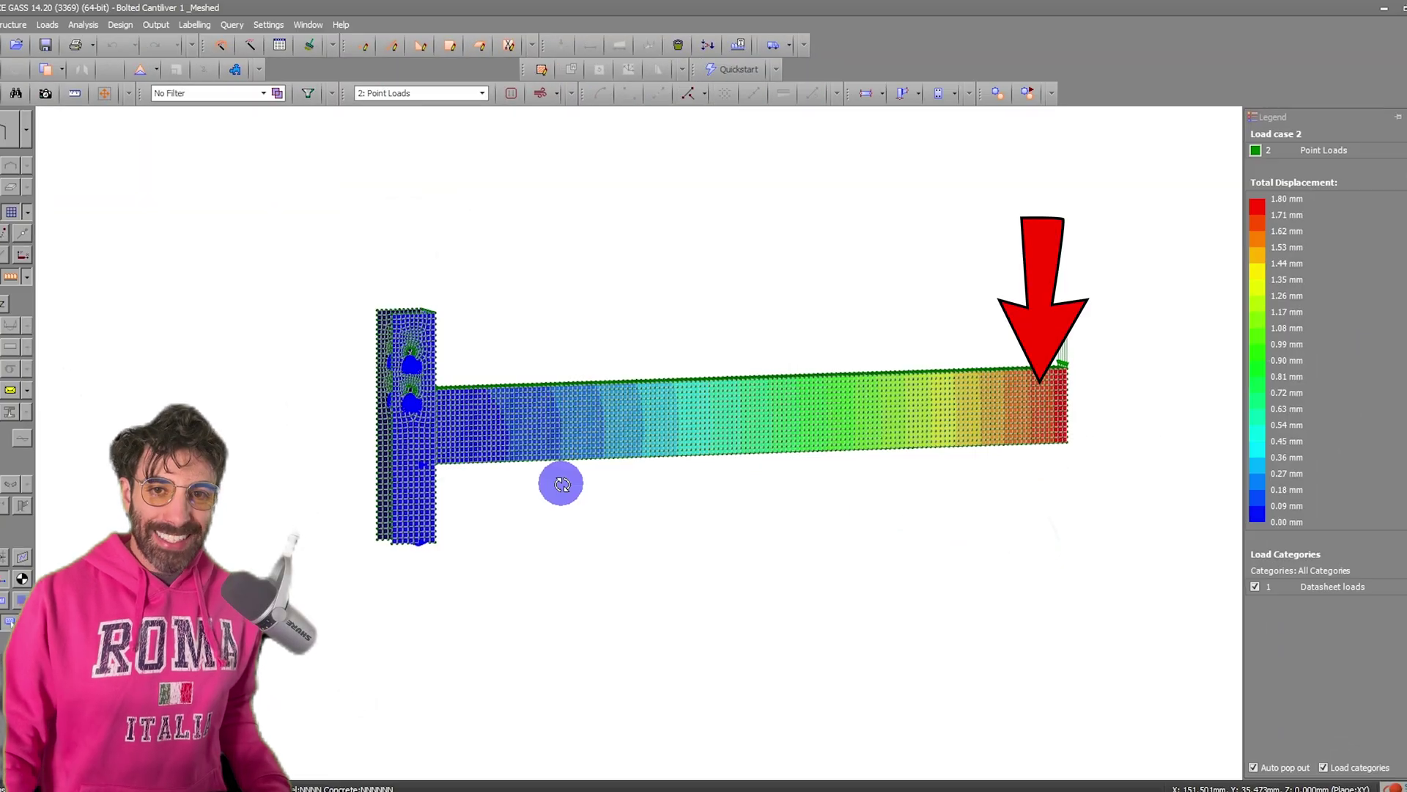
# Rotate and zoom the cantilever, then show its deformed shape over the grey undeformed mesh.
pyautogui.moveTo(562, 484); pyautogui.dragTo(537, 459)
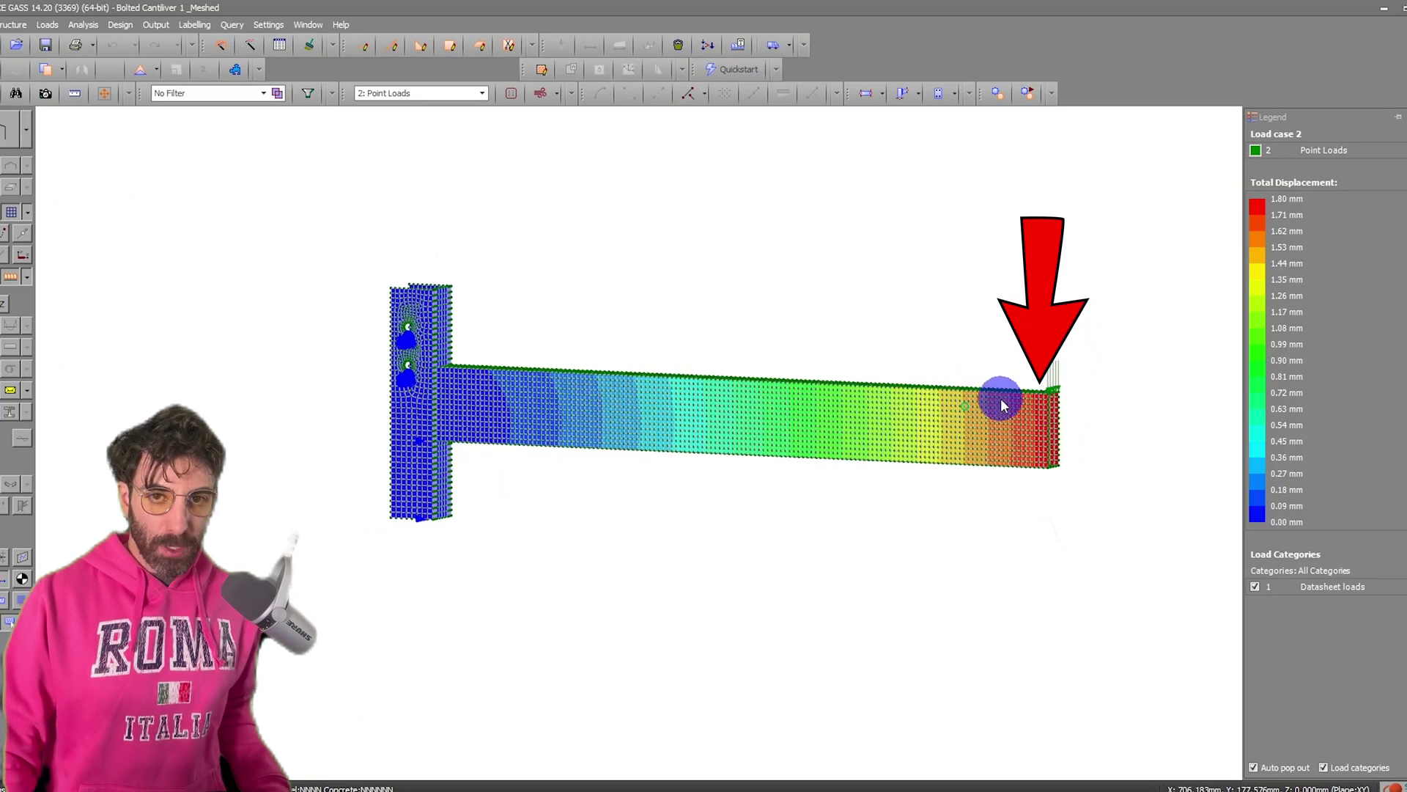
pyautogui.scroll(5, 476, 342)
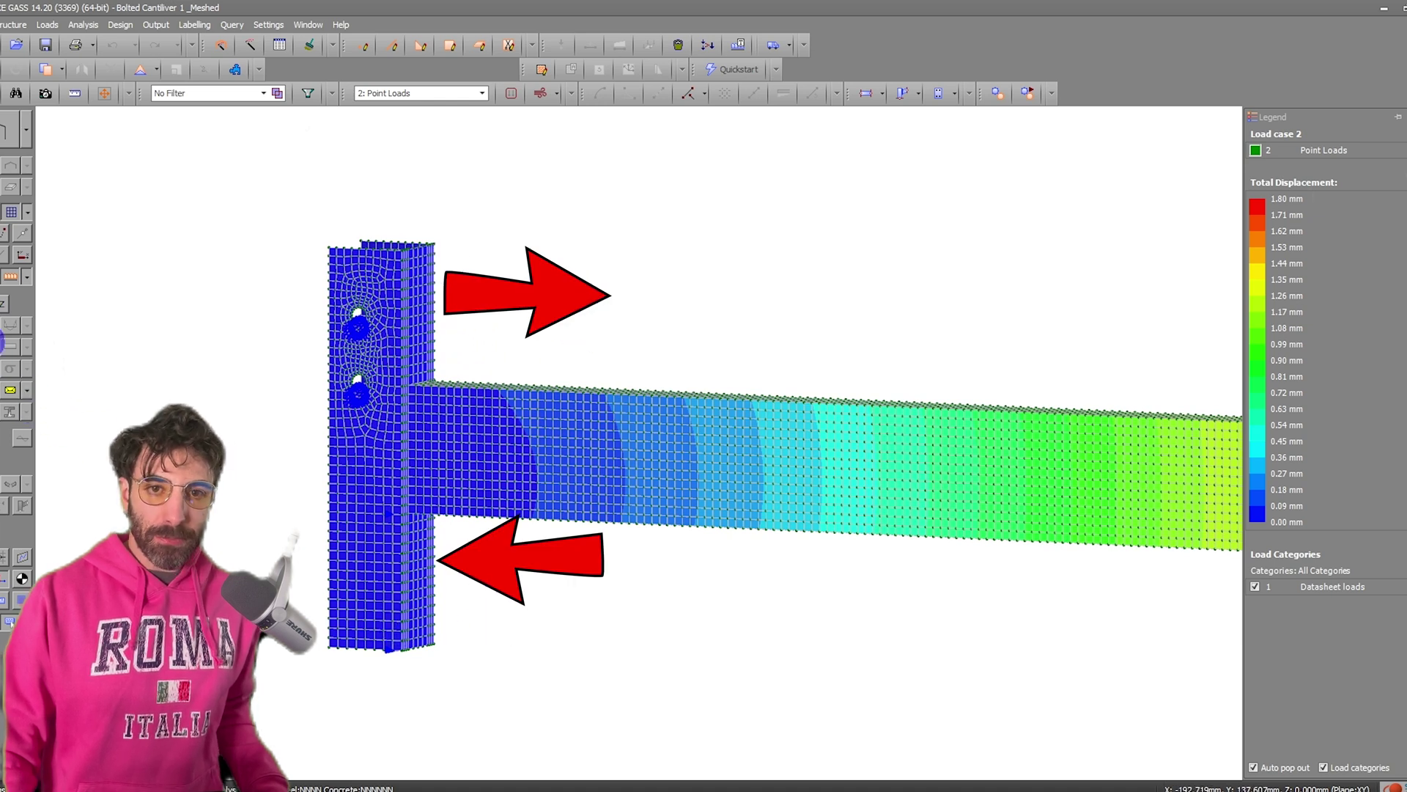
pyautogui.click(6, 324)
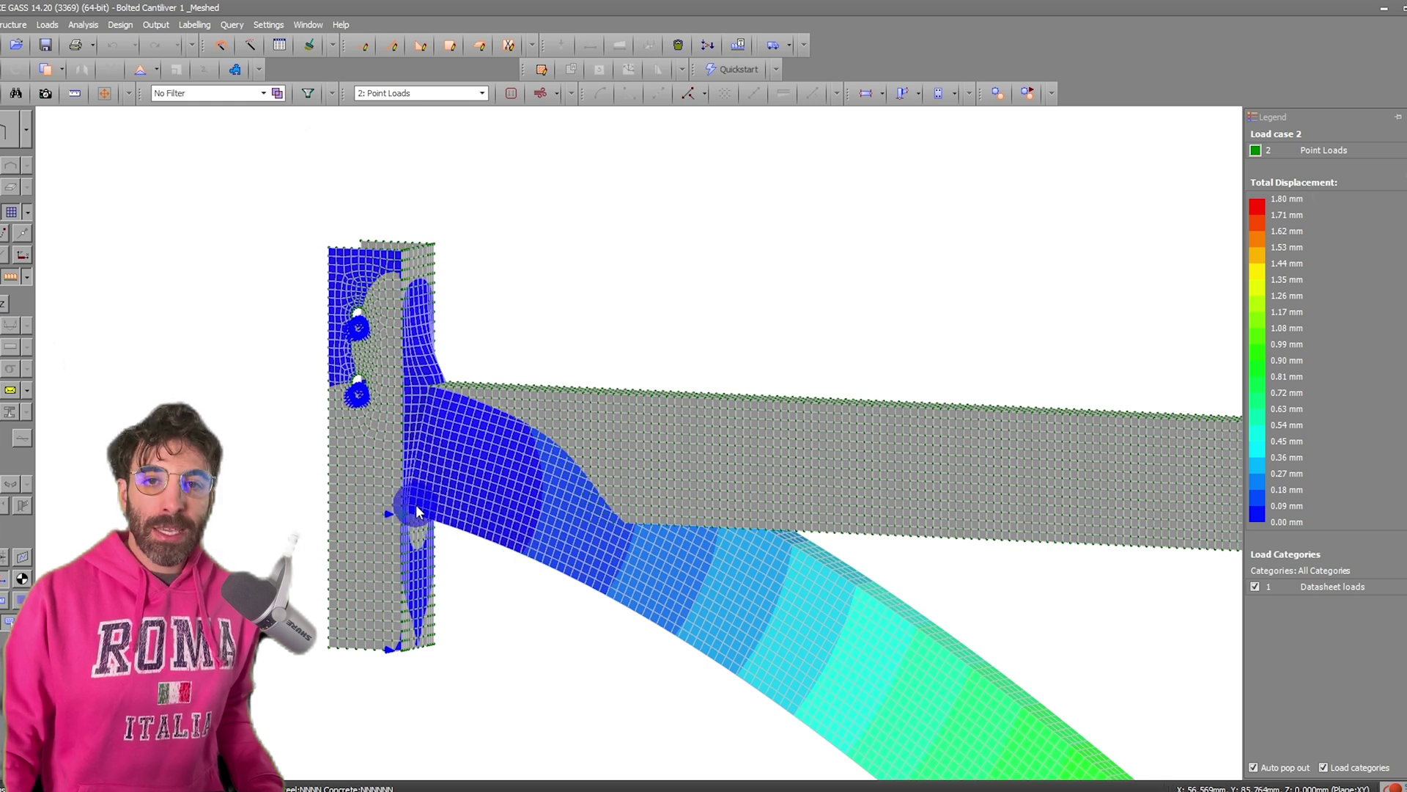
# Orbit in on the upper bolt holes, then pull back to see the column and beam.
pyautogui.scroll(5, 417, 374)
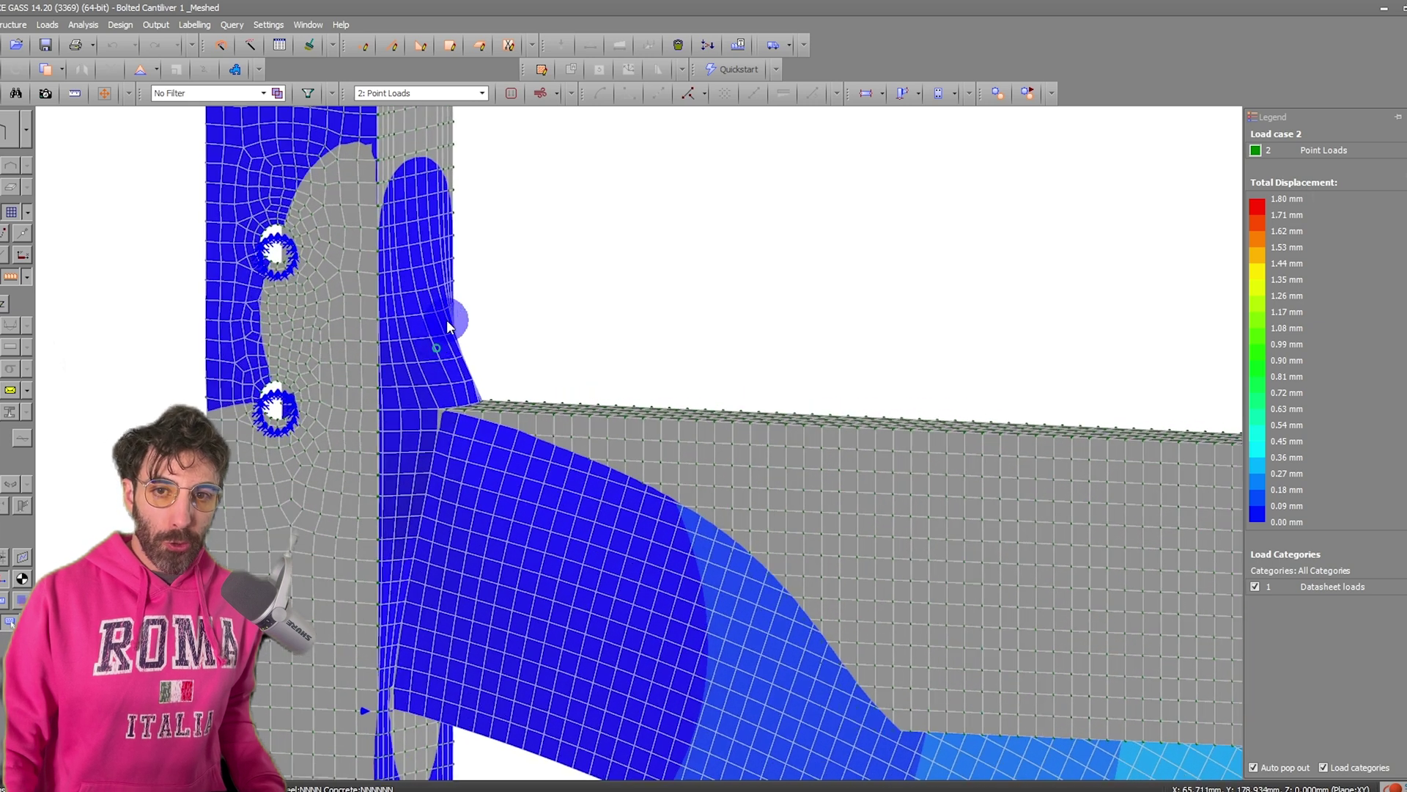
pyautogui.scroll(-1, 471, 389)
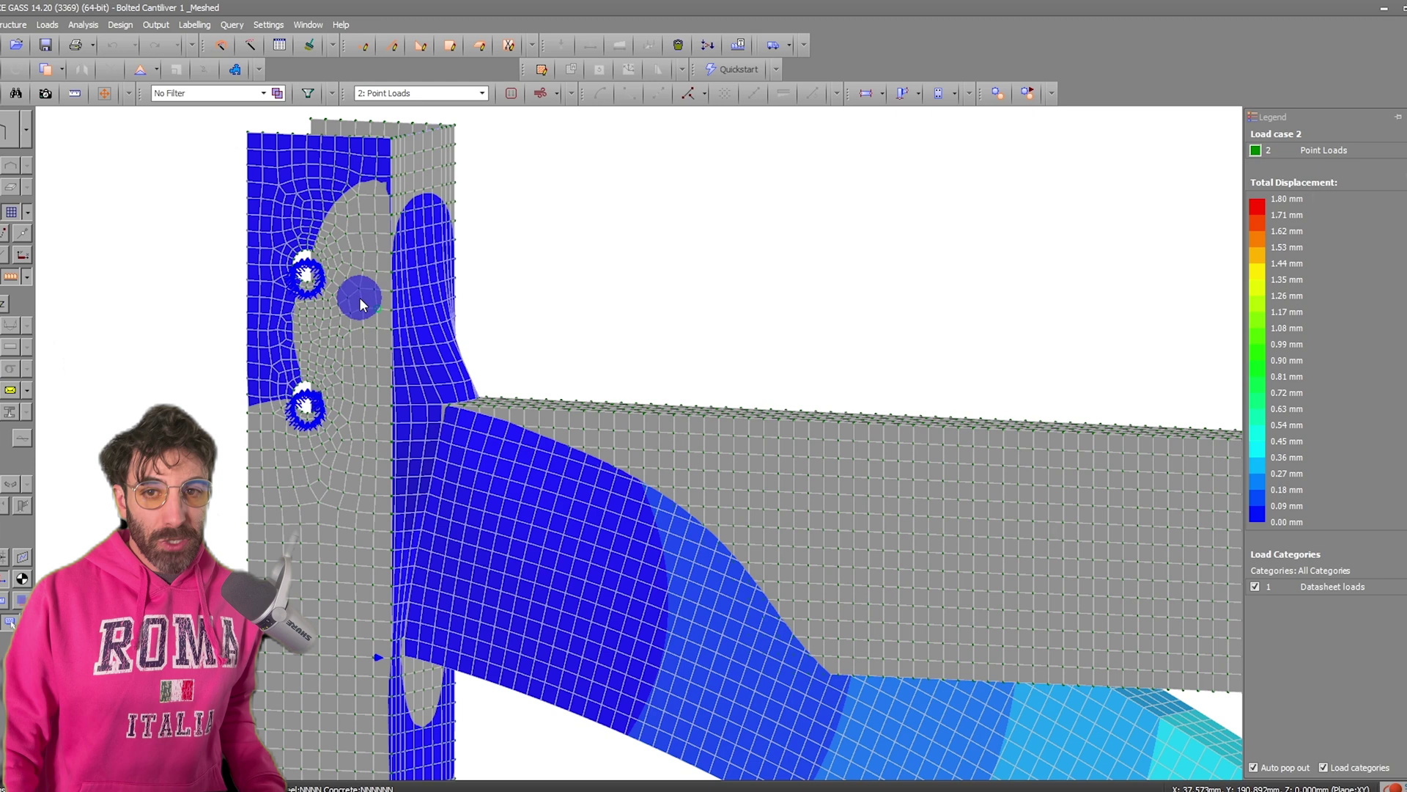
pyautogui.moveTo(314, 450); pyautogui.dragTo(355, 314)
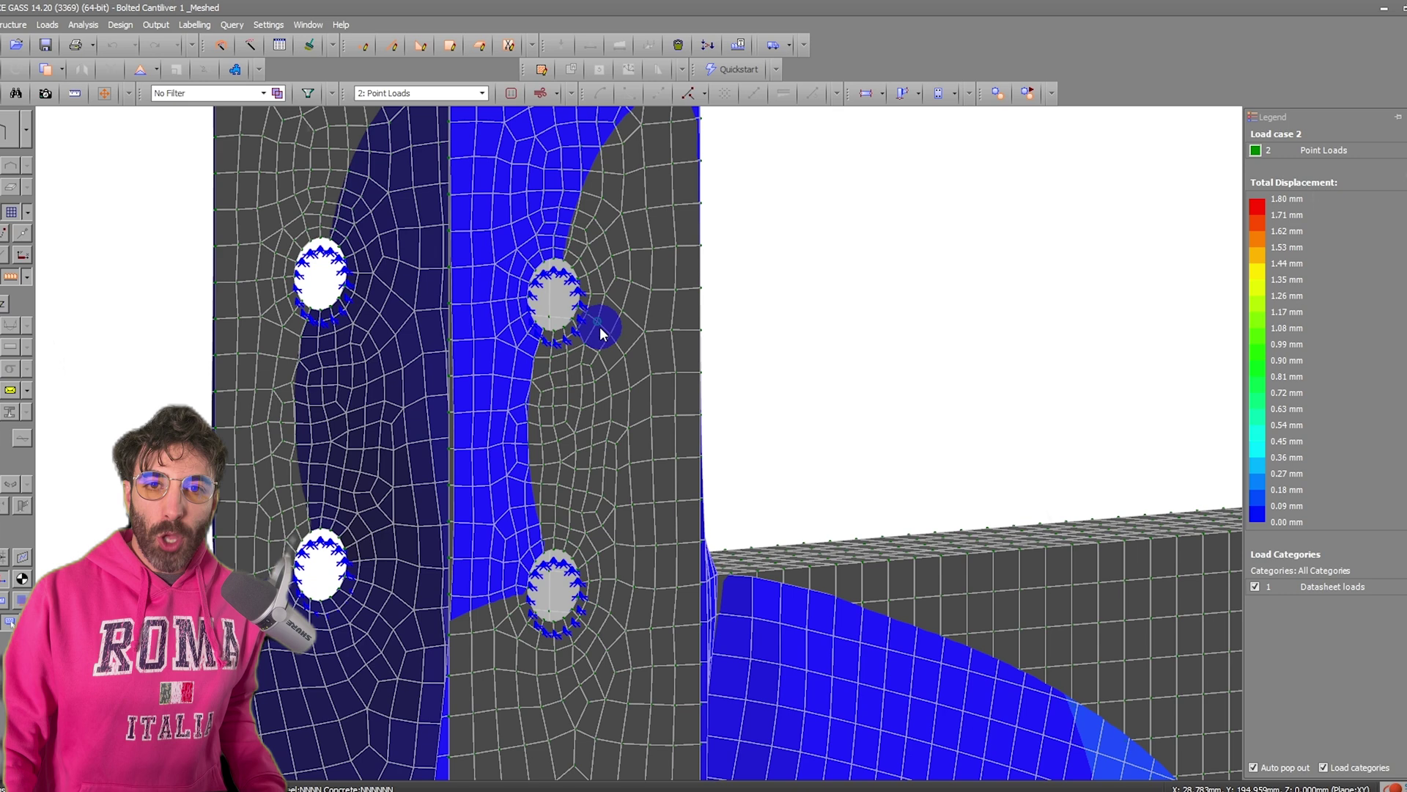
pyautogui.moveTo(600, 327); pyautogui.dragTo(307, 297)
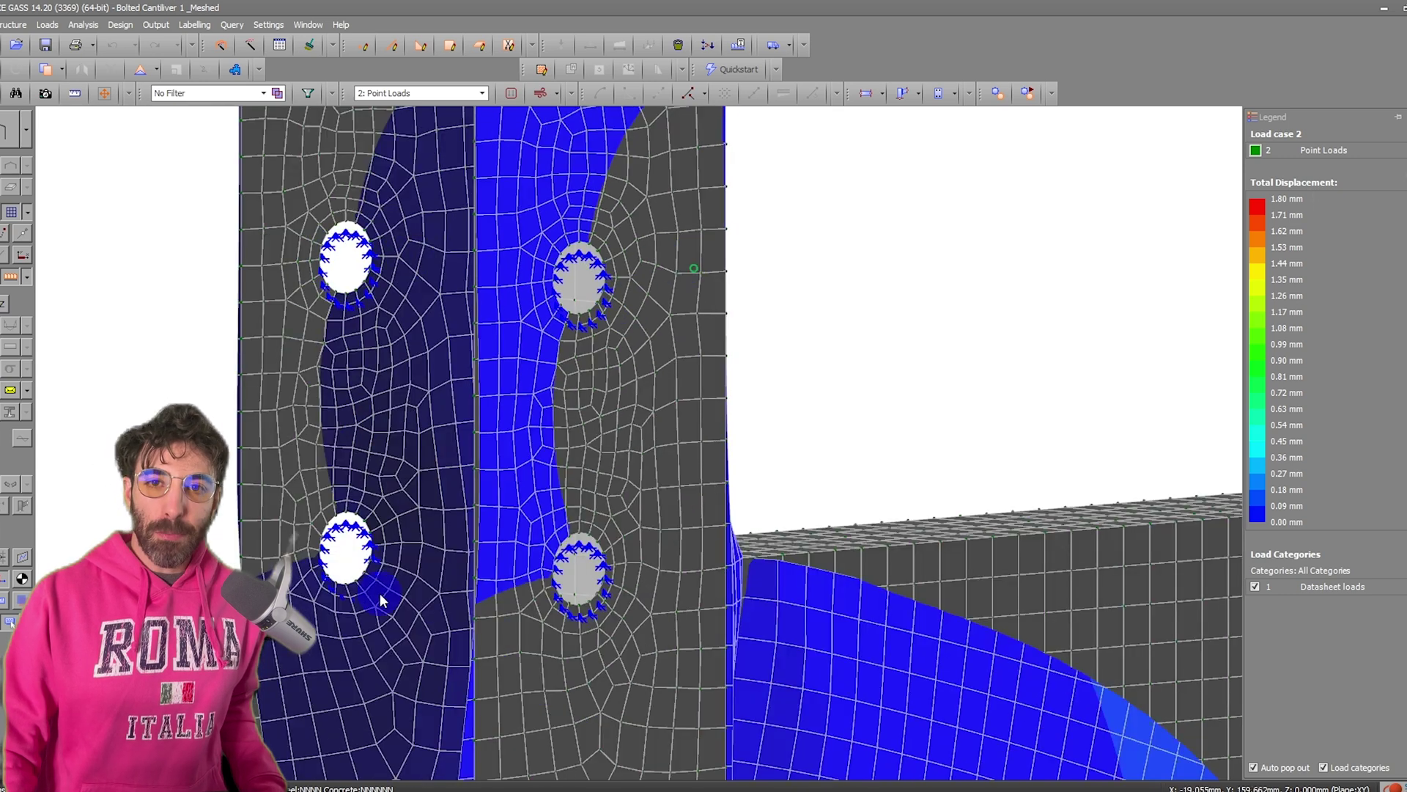
pyautogui.moveTo(555, 303); pyautogui.dragTo(478, 533)
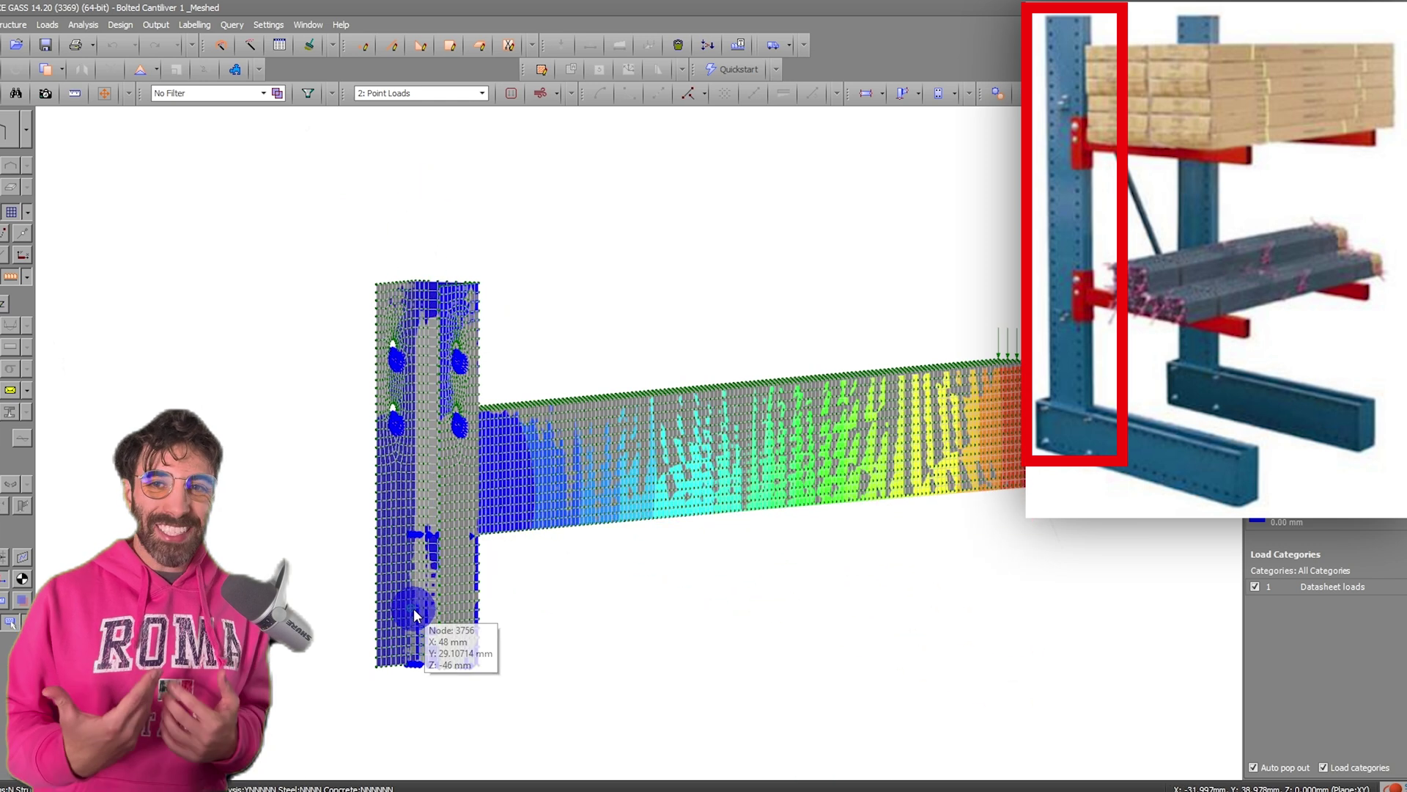
pyautogui.moveTo(422, 440); pyautogui.dragTo(432, 559)
pyautogui.scroll(5, 432, 558)
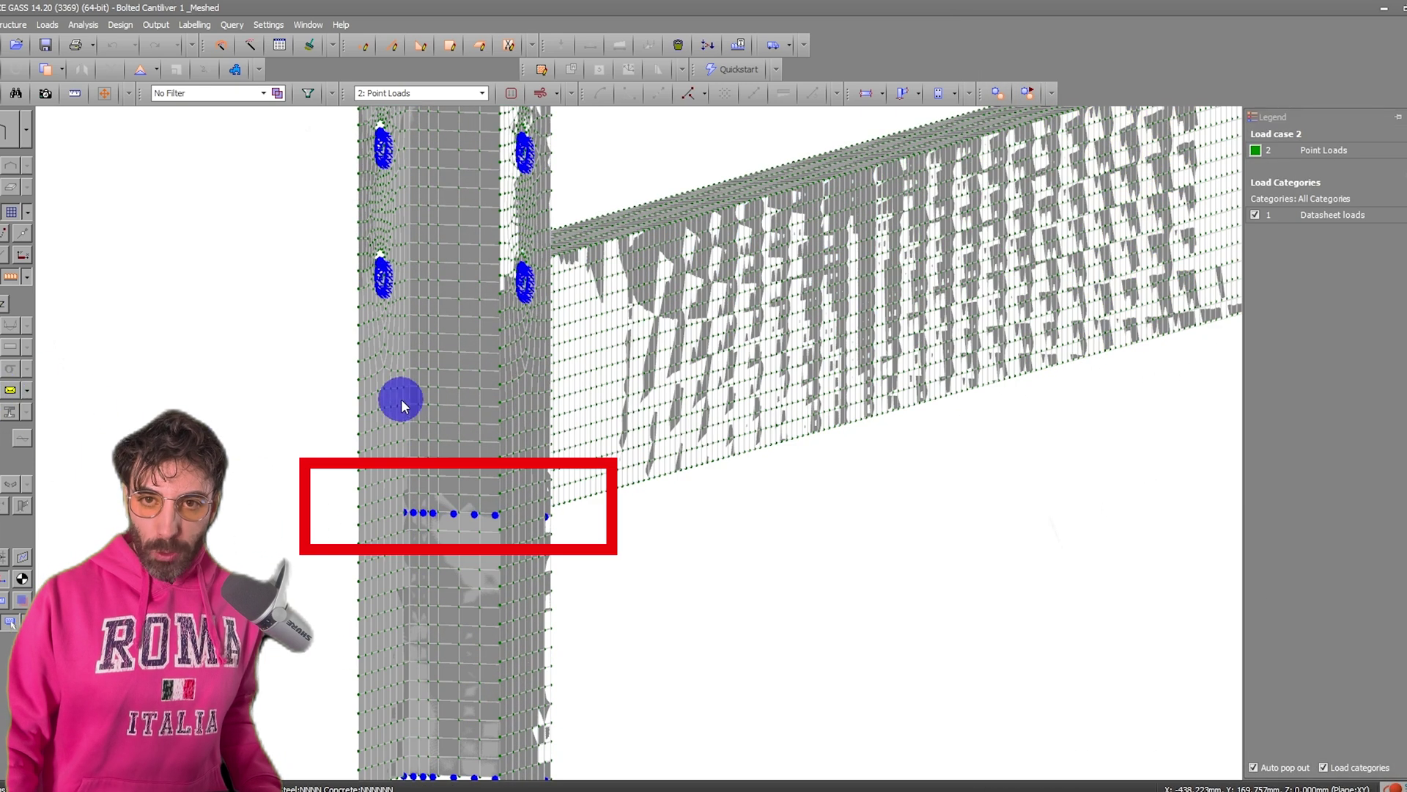
pyautogui.scroll(-1, 349, 454)
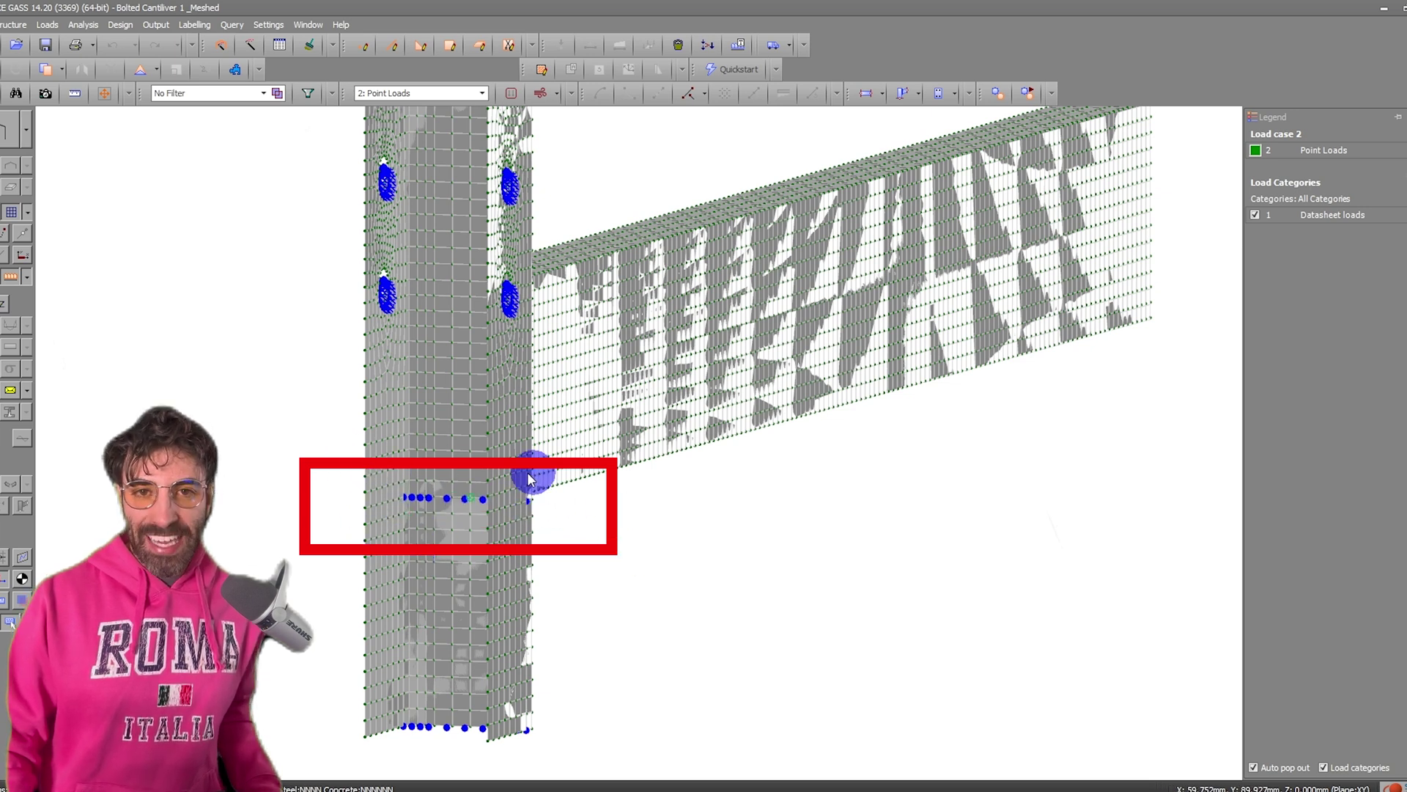
pyautogui.moveTo(582, 543); pyautogui.dragTo(733, 447)
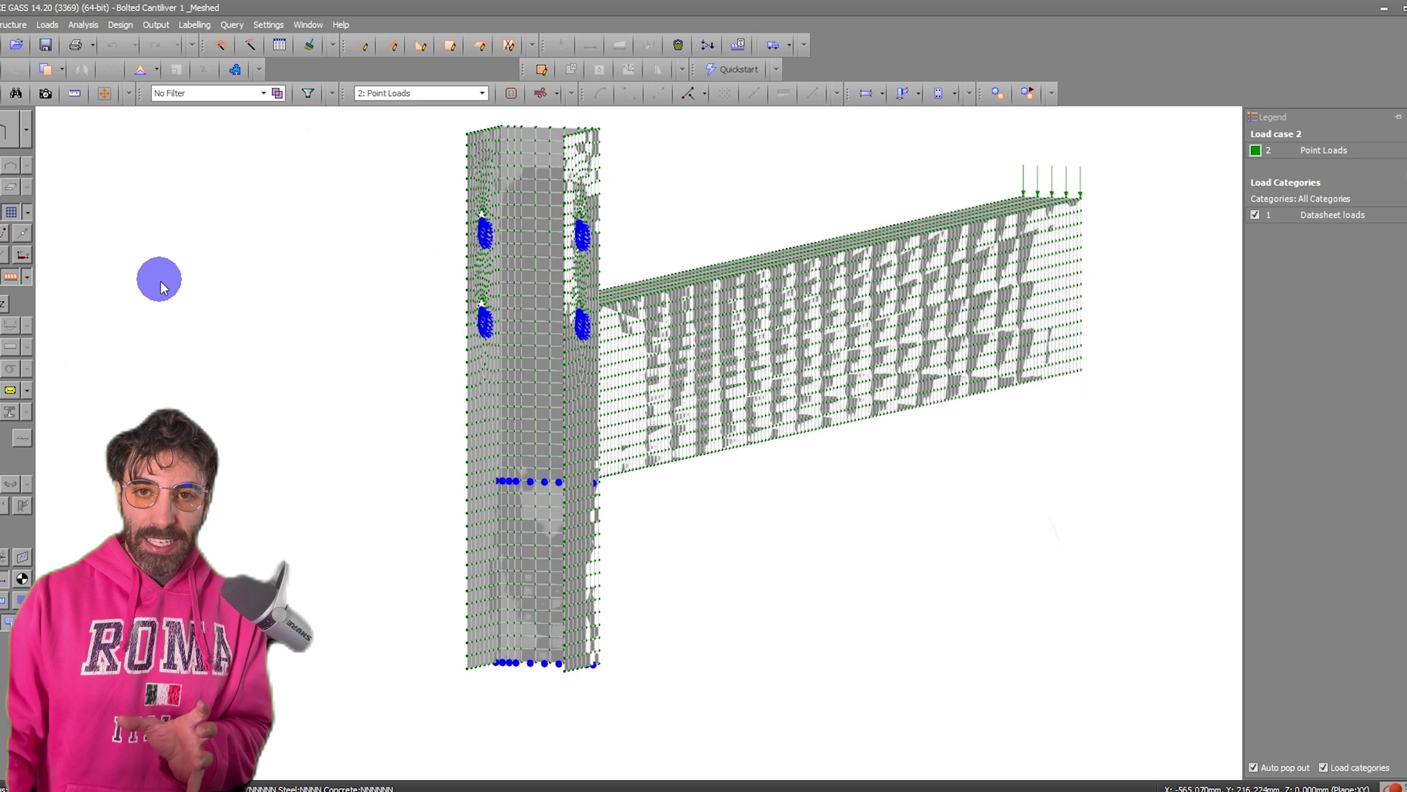
pyautogui.moveTo(157, 277); pyautogui.dragTo(697, 524)
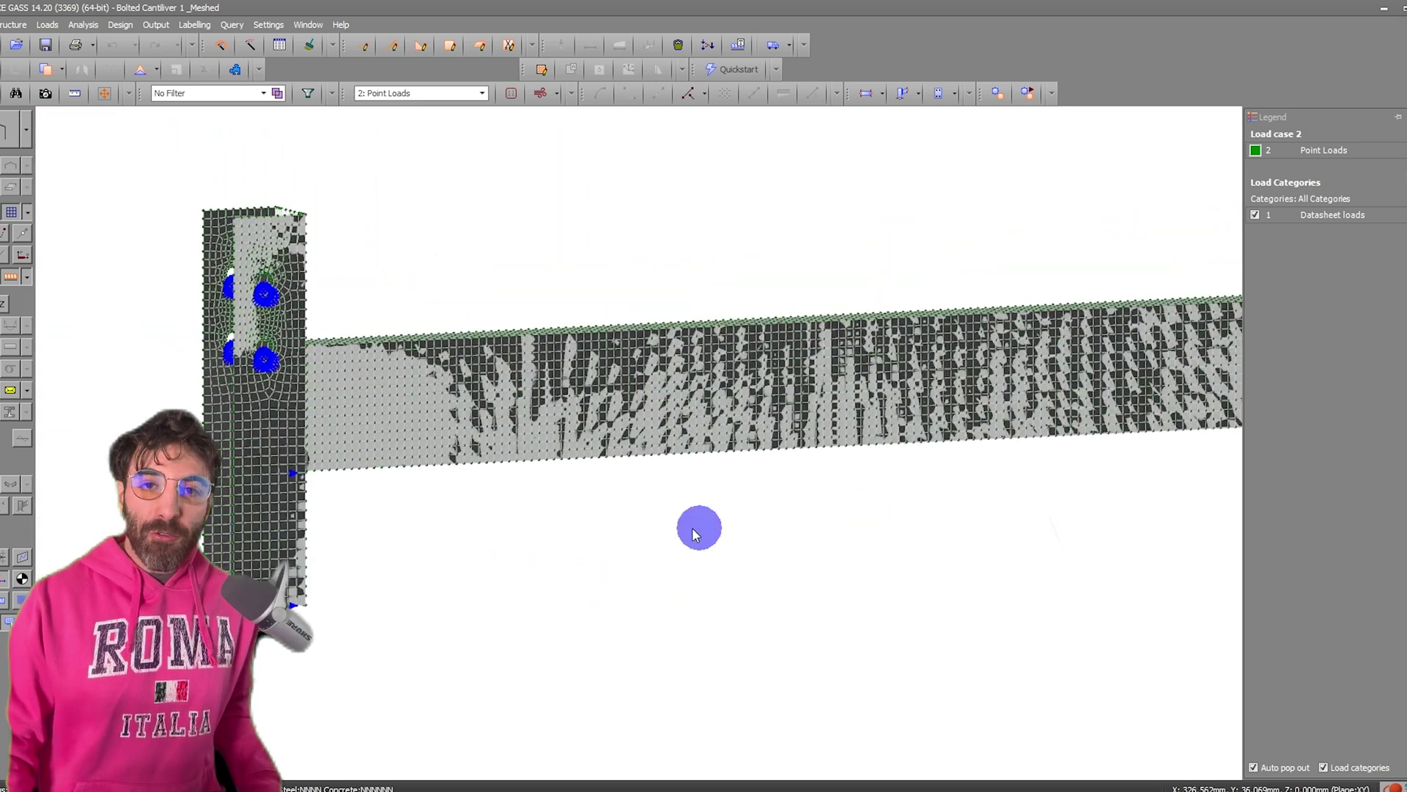
pyautogui.moveTo(235, 528); pyautogui.dragTo(3, 316)
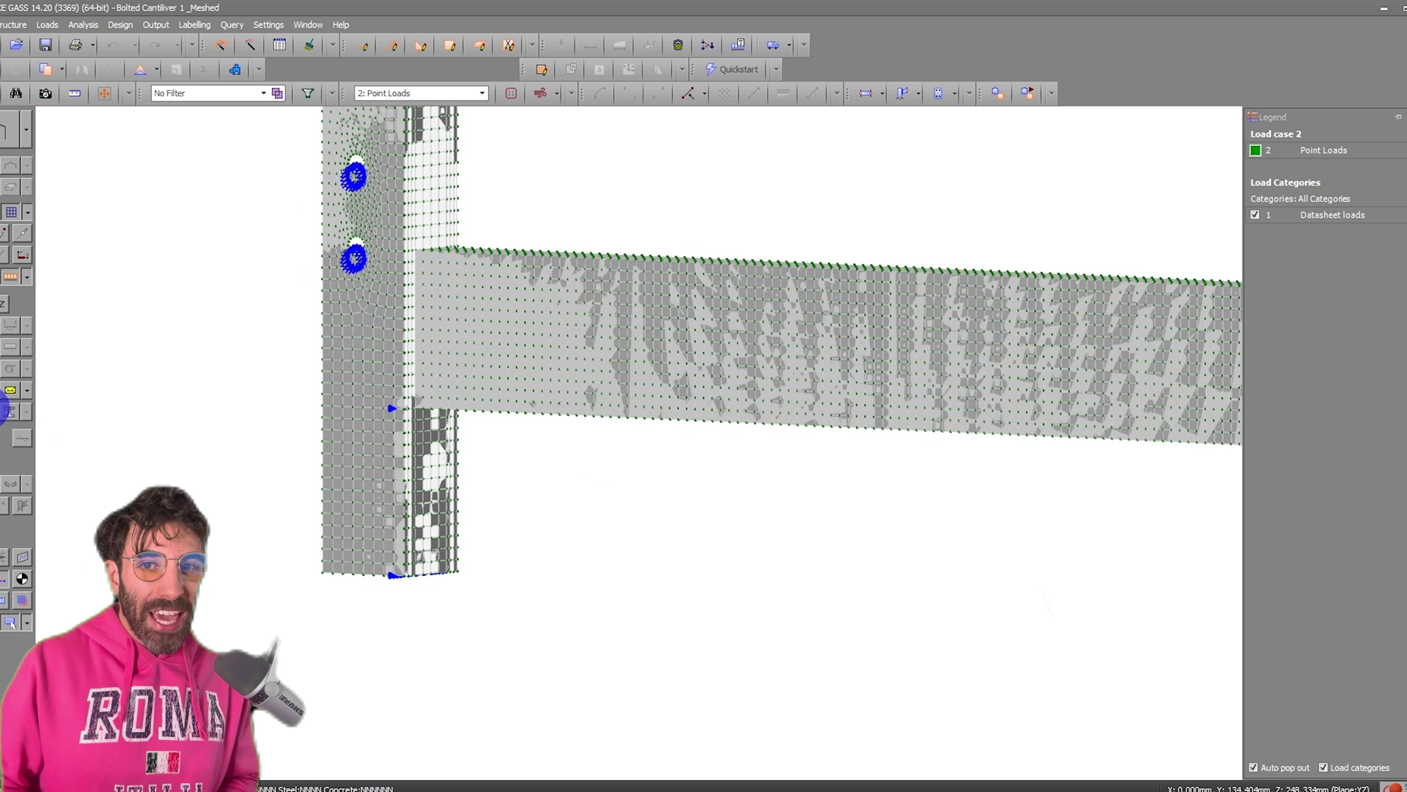
pyautogui.moveTo(434, 422); pyautogui.dragTo(167, 224)
# Copy the whole bolted cantilever model to a point below the original.
pyautogui.hotkey('ctrl', 'a')
pyautogui.rightClick(520, 405)
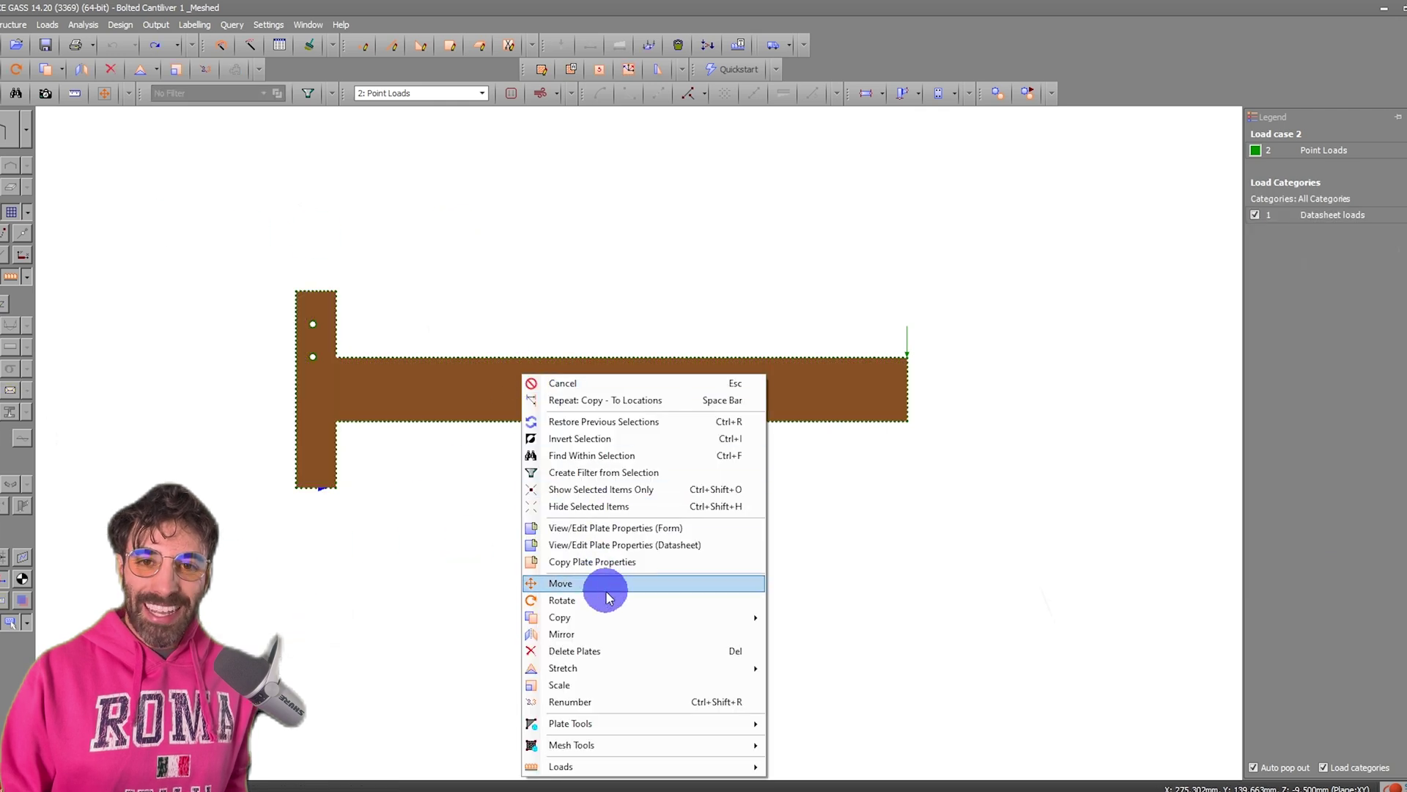
pyautogui.click(603, 621)
pyautogui.press('Return')
pyautogui.click(485, 371)
pyautogui.click(475, 634)
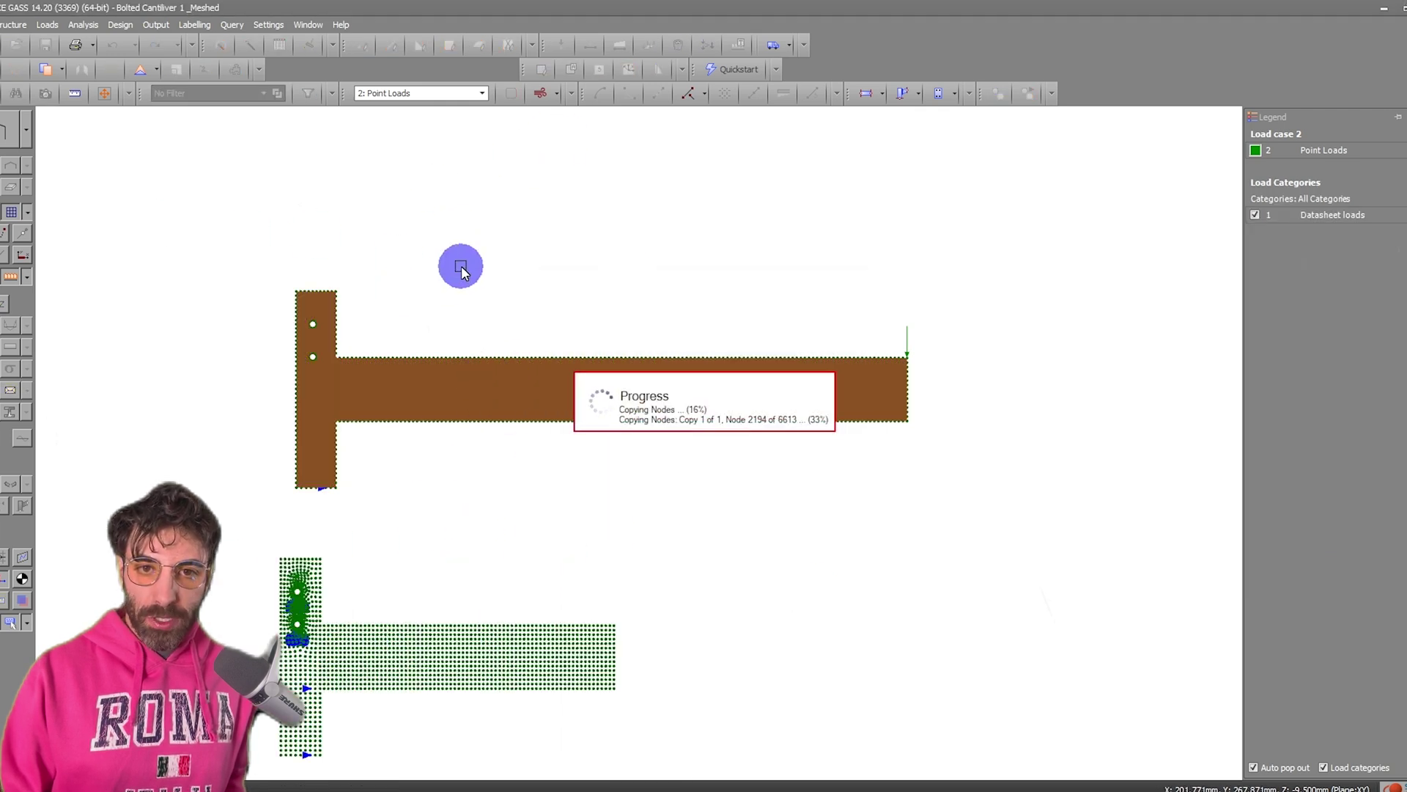
# Select the nodes in the lower region of the copied mesh and adjust their restraints.
pyautogui.moveTo(478, 292); pyautogui.dragTo(674, 619)
pyautogui.moveTo(675, 619); pyautogui.dragTo(842, 631, button='right')
pyautogui.click(880, 710)
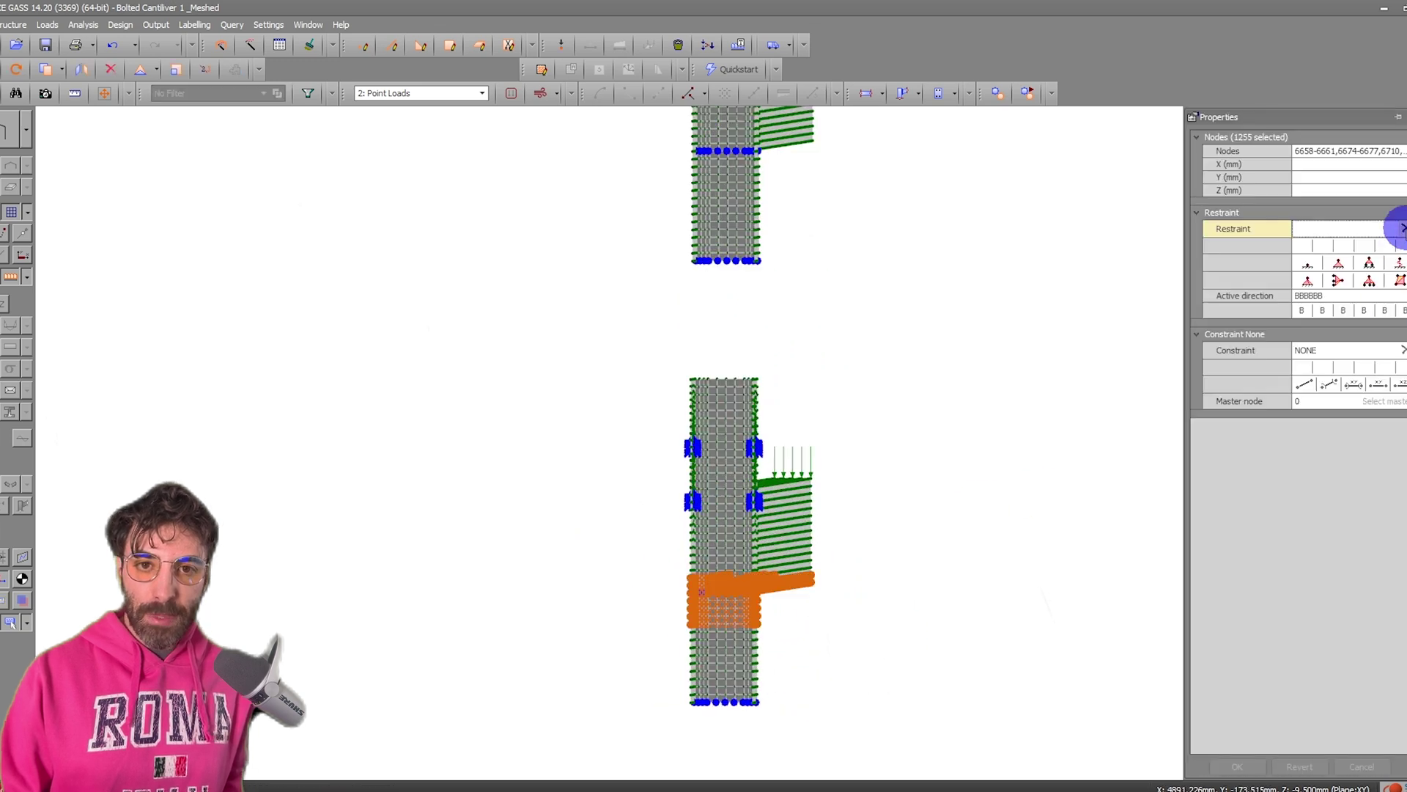
pyautogui.press('Escape')
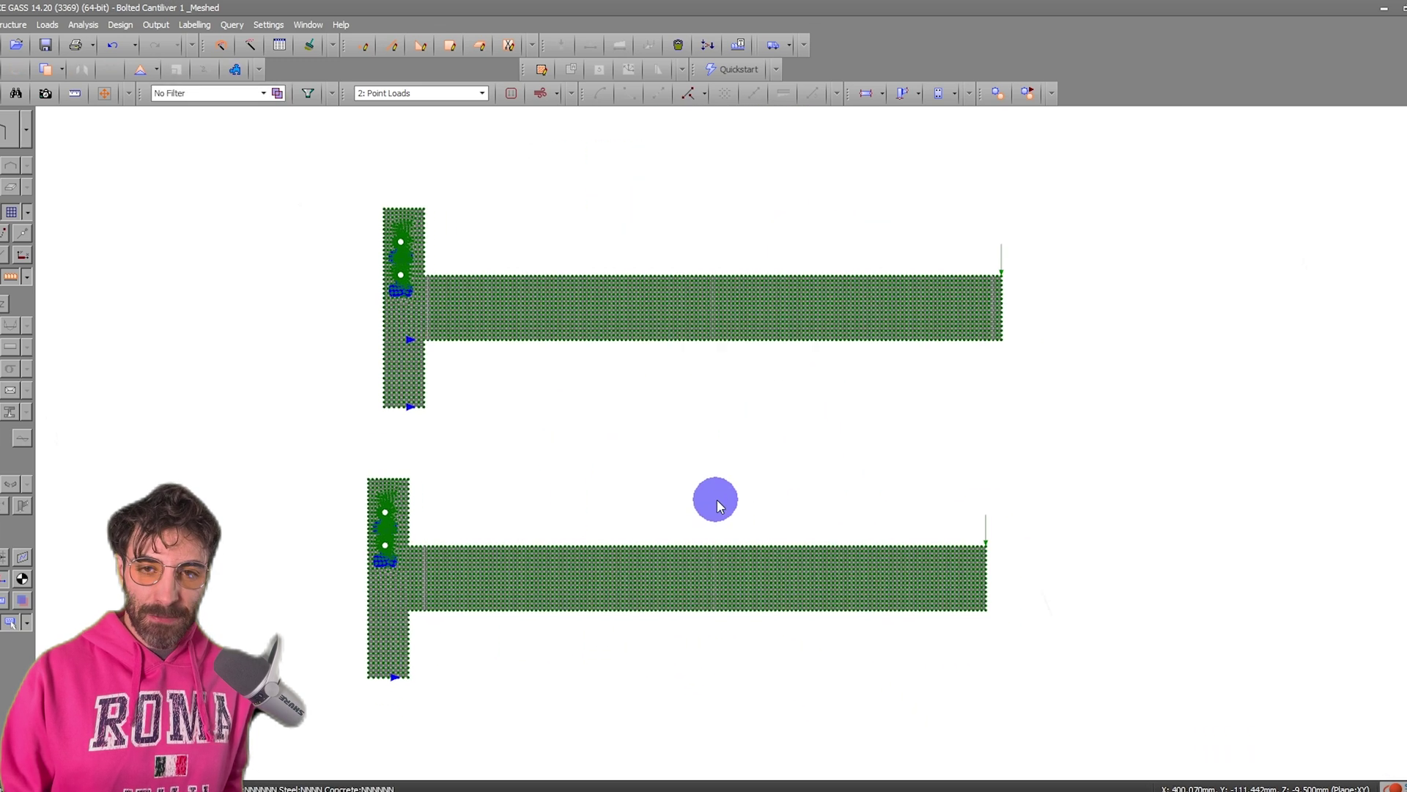
# Run the linear static analysis; total displacements now peak at 2.81 mm.
pyautogui.click(116, 42)
pyautogui.click(942, 251)
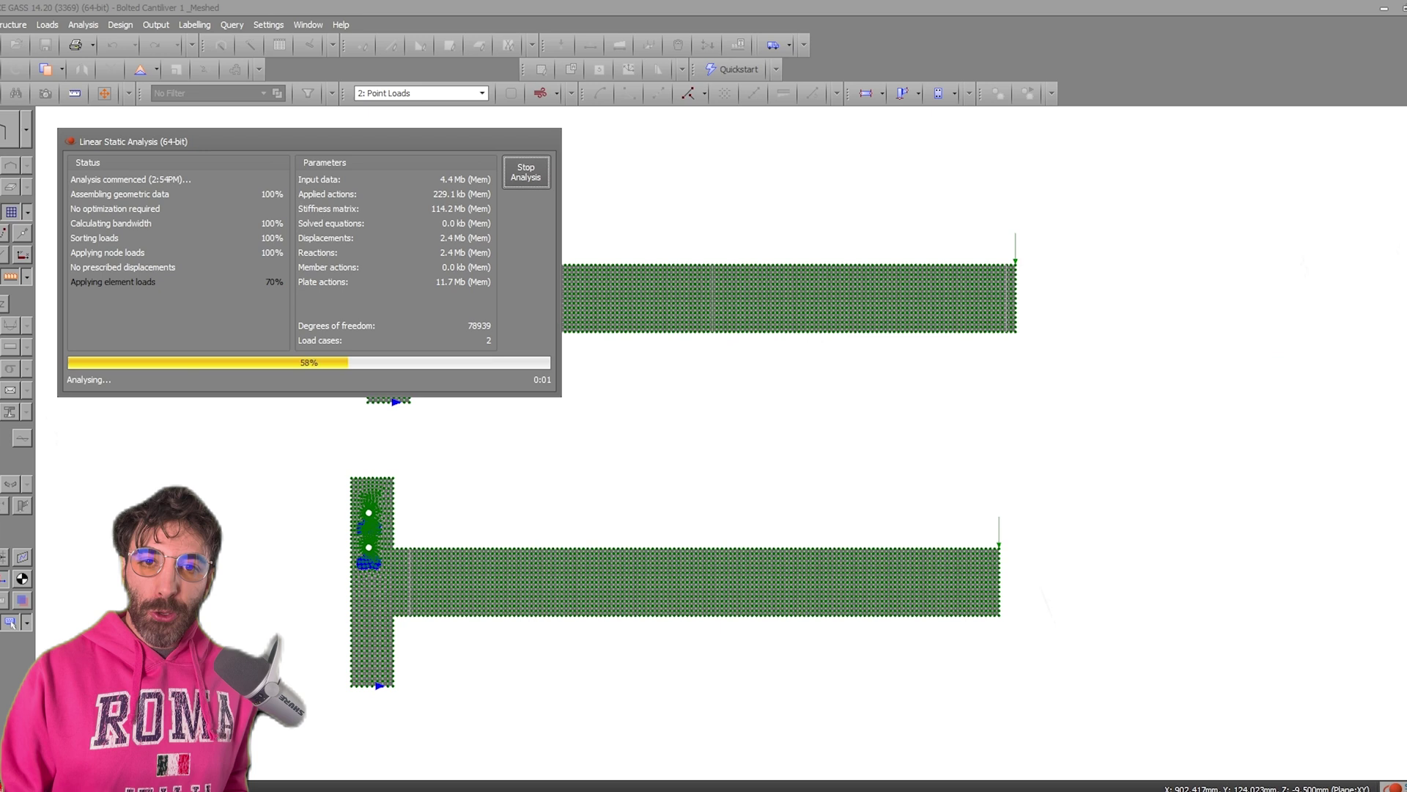
pyautogui.moveTo(456, 502); pyautogui.dragTo(377, 487)
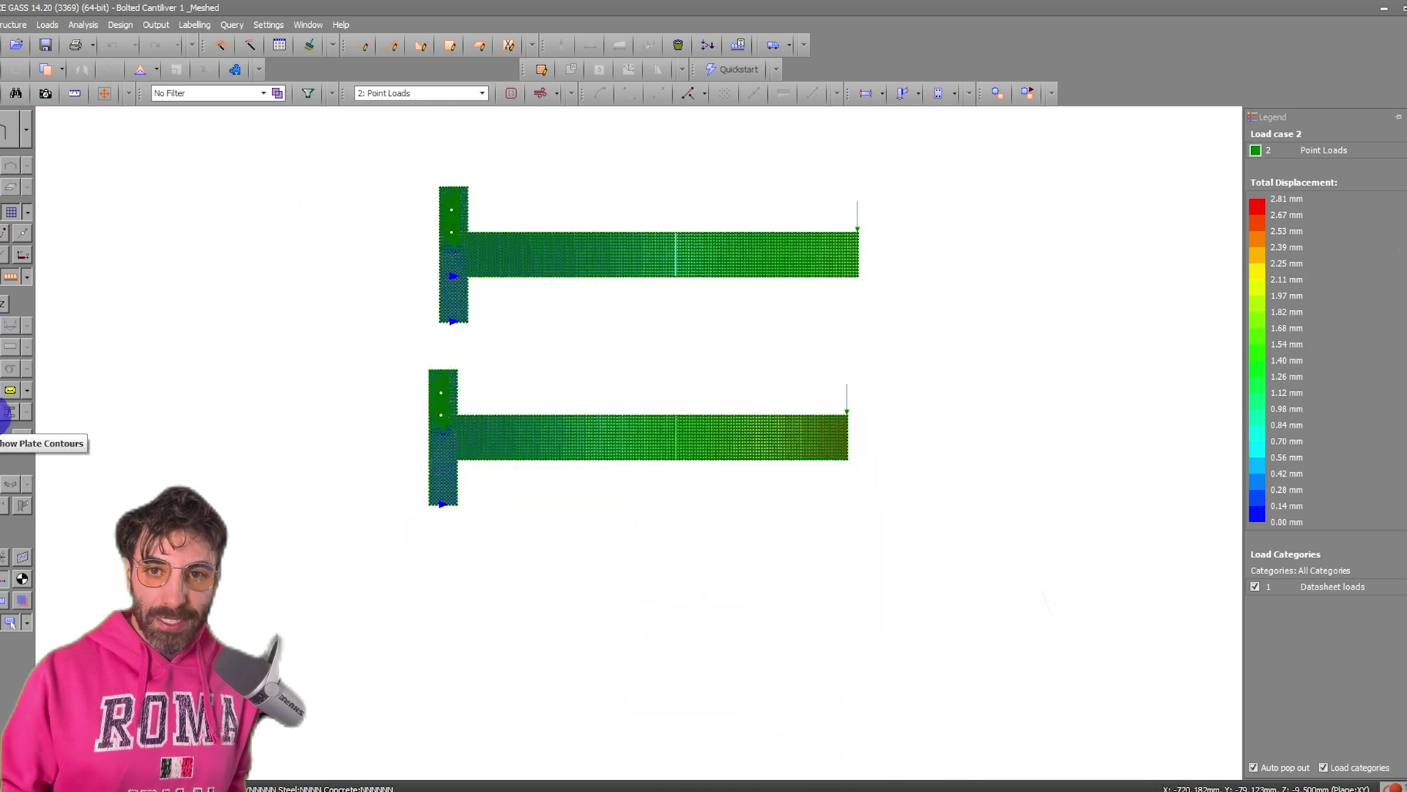
# Colour both cantilever plates by total displacement and orbit to view their deflected shapes end-on.
pyautogui.rightClick(8, 412)
pyautogui.moveTo(76, 572)
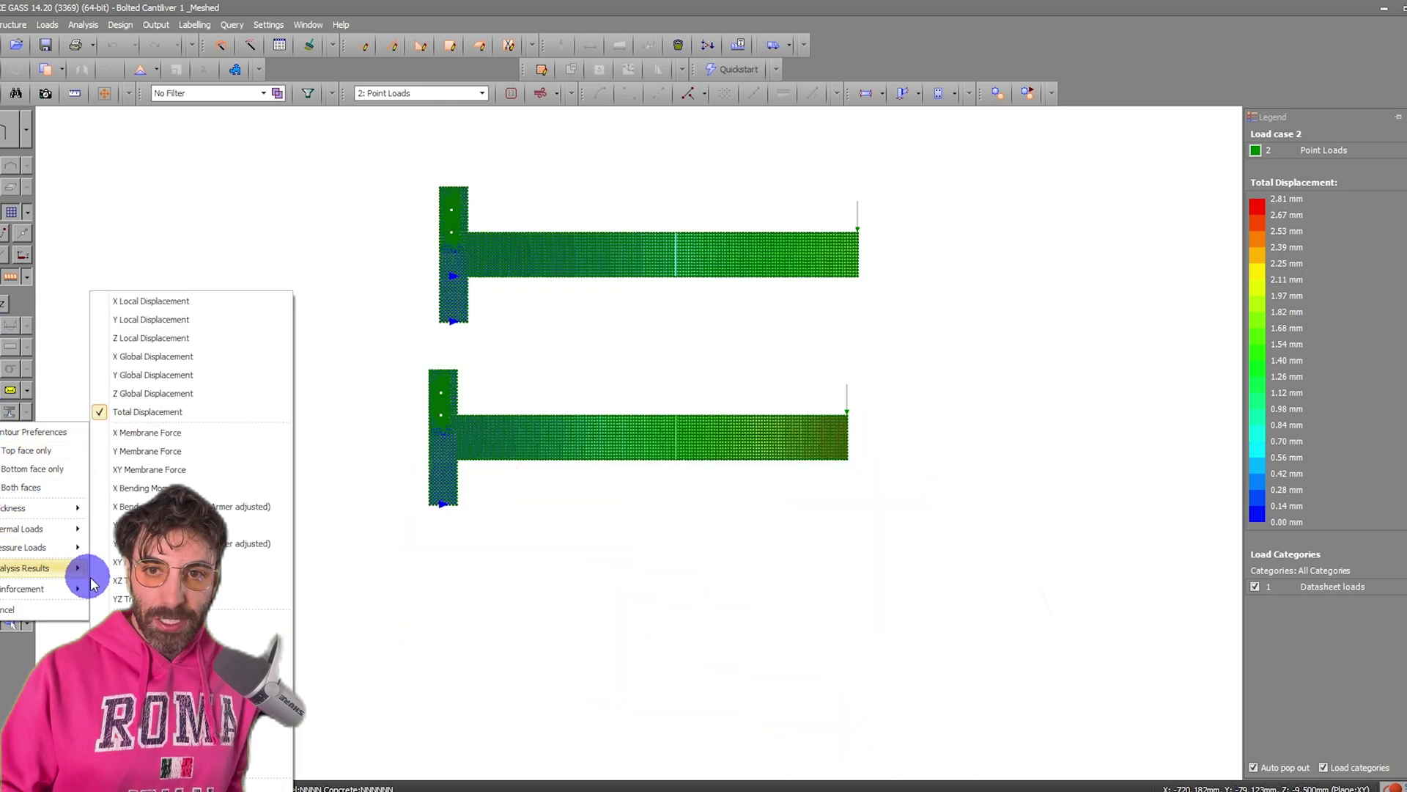
pyautogui.click(242, 730)
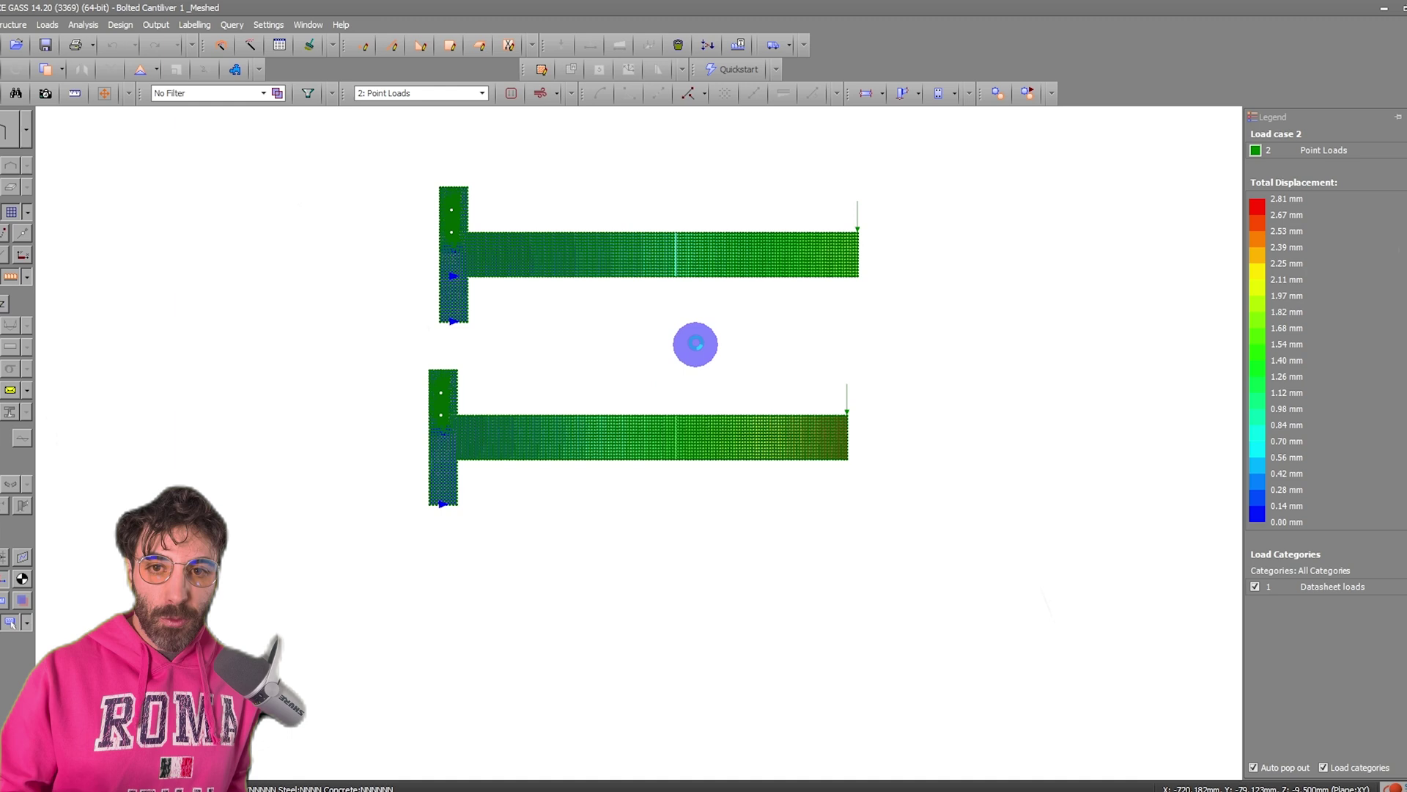
pyautogui.moveTo(750, 271); pyautogui.dragTo(545, 414)
pyautogui.moveTo(499, 702); pyautogui.dragTo(308, 616)
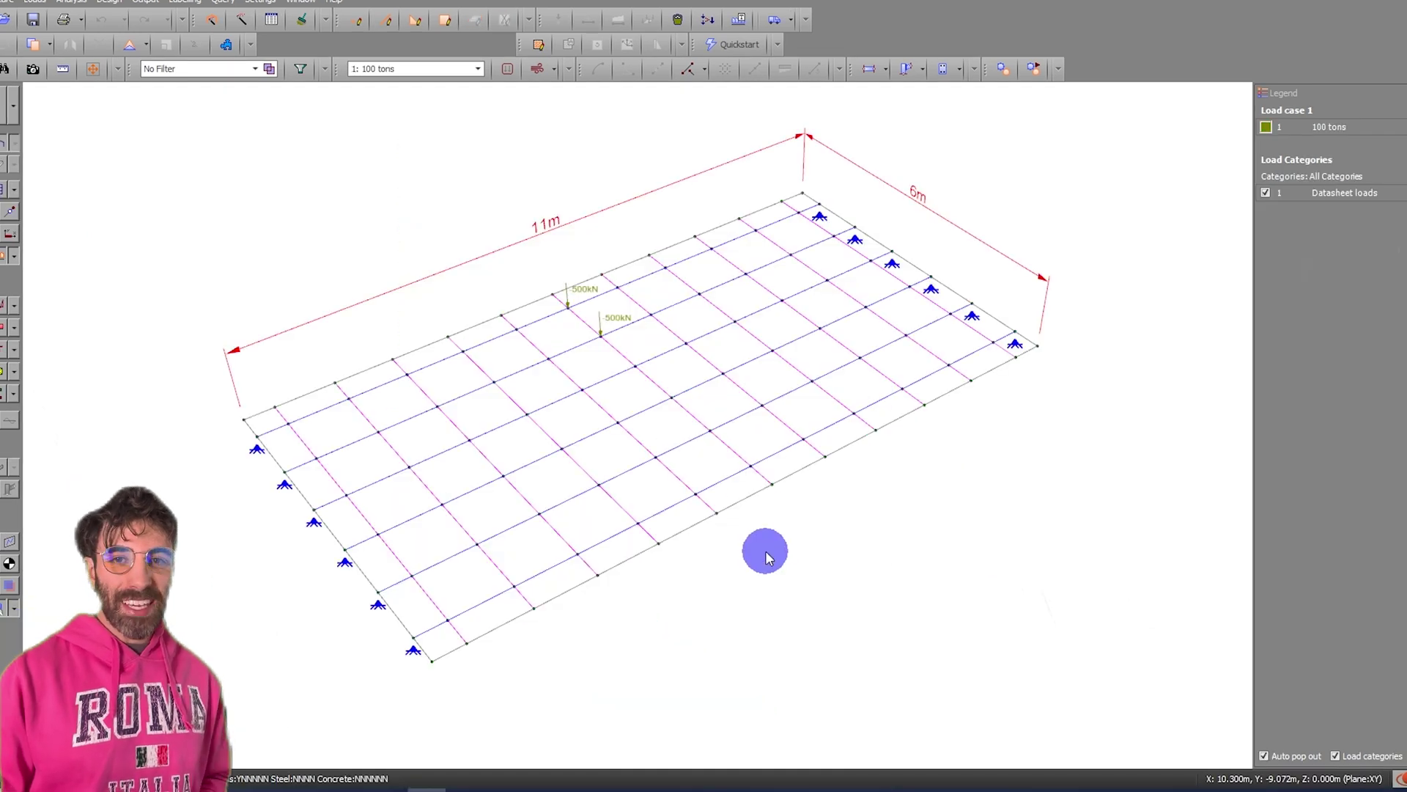
pyautogui.moveTo(761, 550); pyautogui.dragTo(755, 526, button='middle')
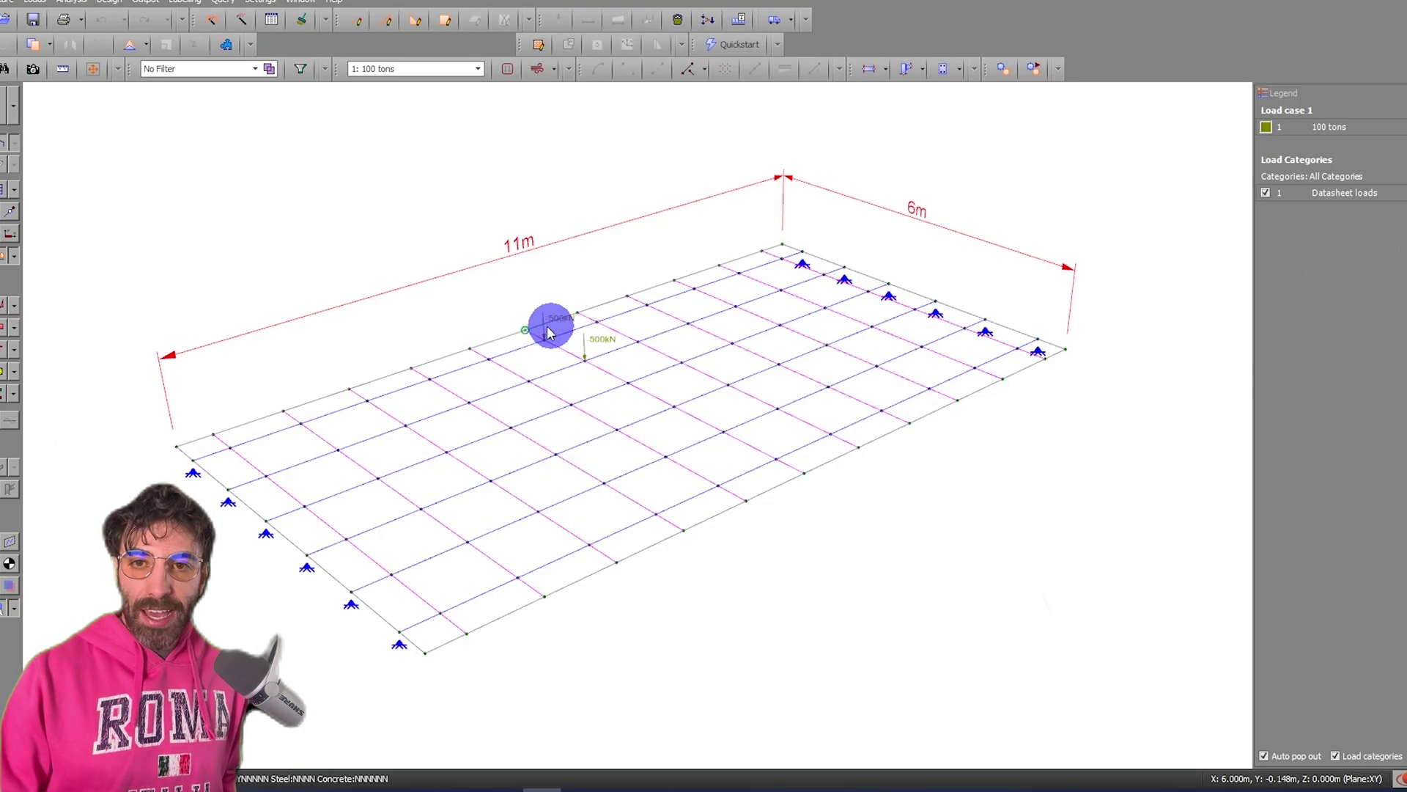
# Orbit and zoom around the grillage to inspect the two 500 kN loads and end supports.
pyautogui.moveTo(549, 386); pyautogui.dragTo(540, 339, button='middle')
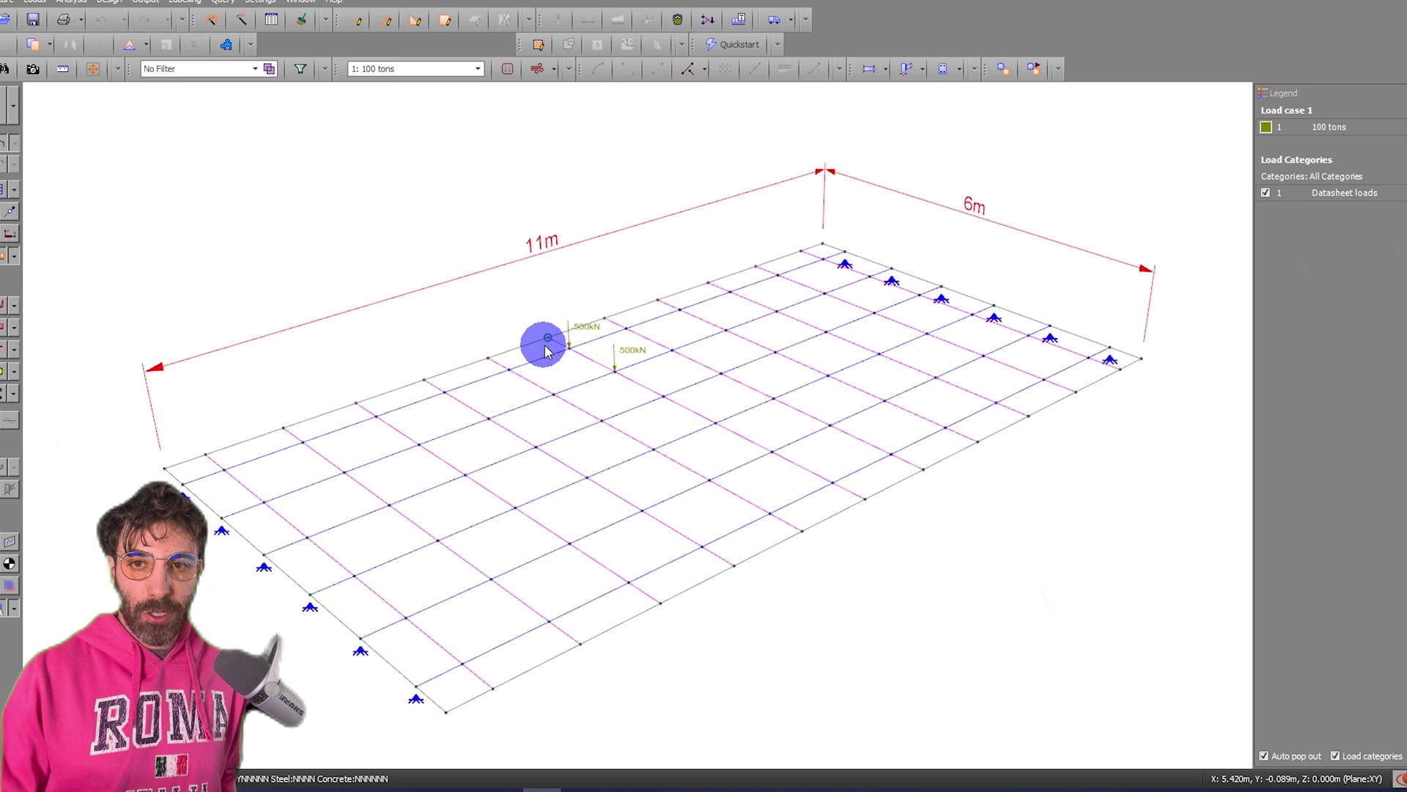
pyautogui.scroll(5, 595, 367)
pyautogui.scroll(-2, 582, 268)
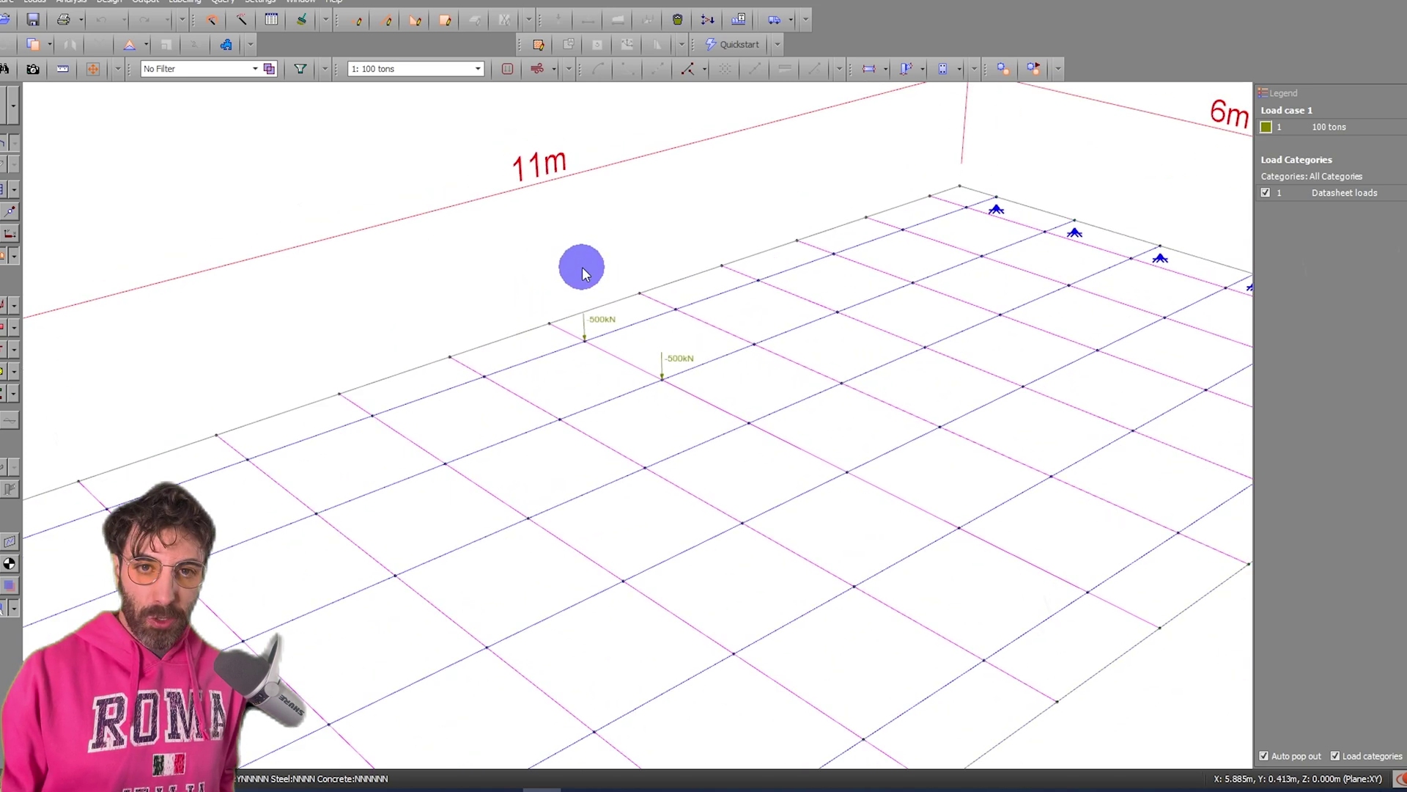
pyautogui.scroll(-3, 582, 268)
pyautogui.moveTo(575, 389); pyautogui.dragTo(582, 549, button='middle')
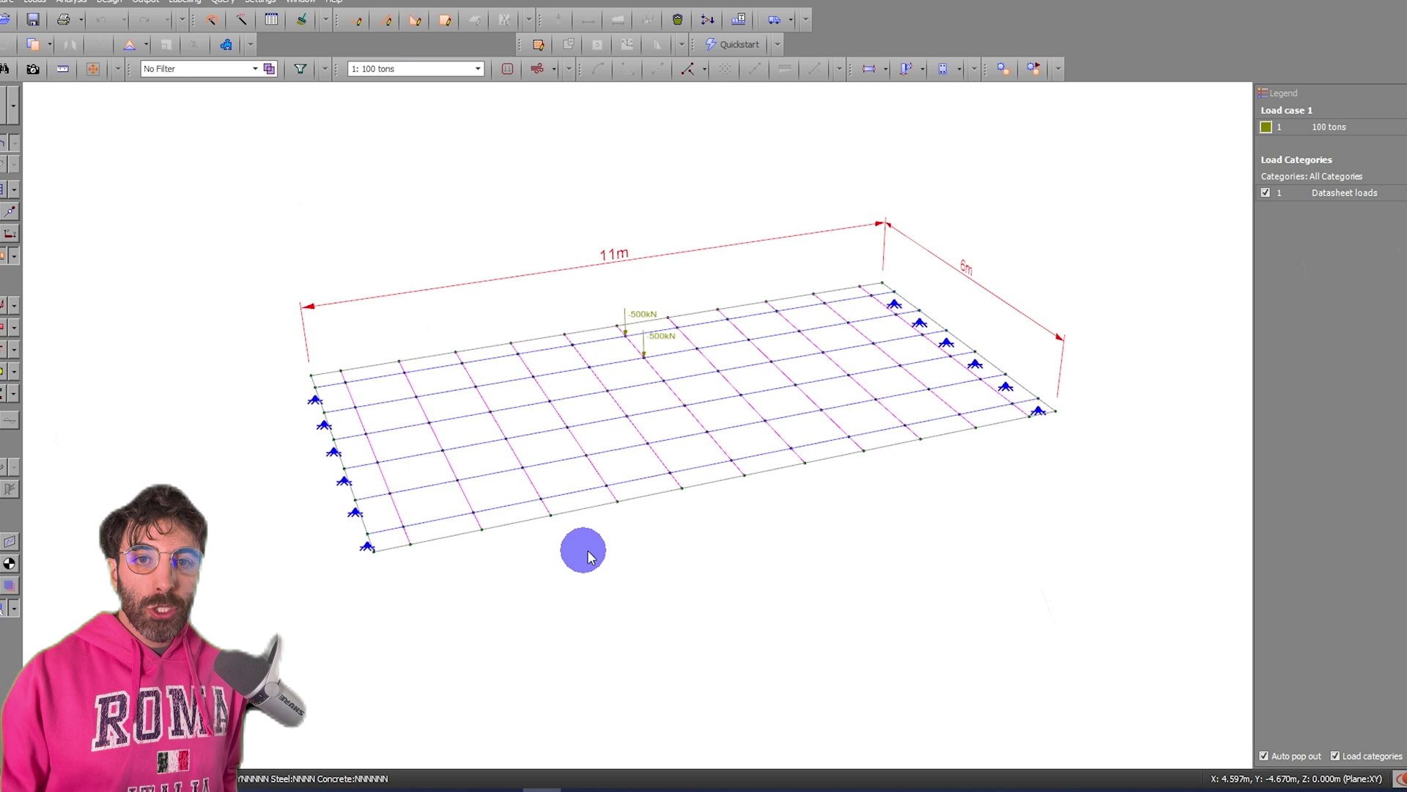
pyautogui.scroll(1, 943, 364)
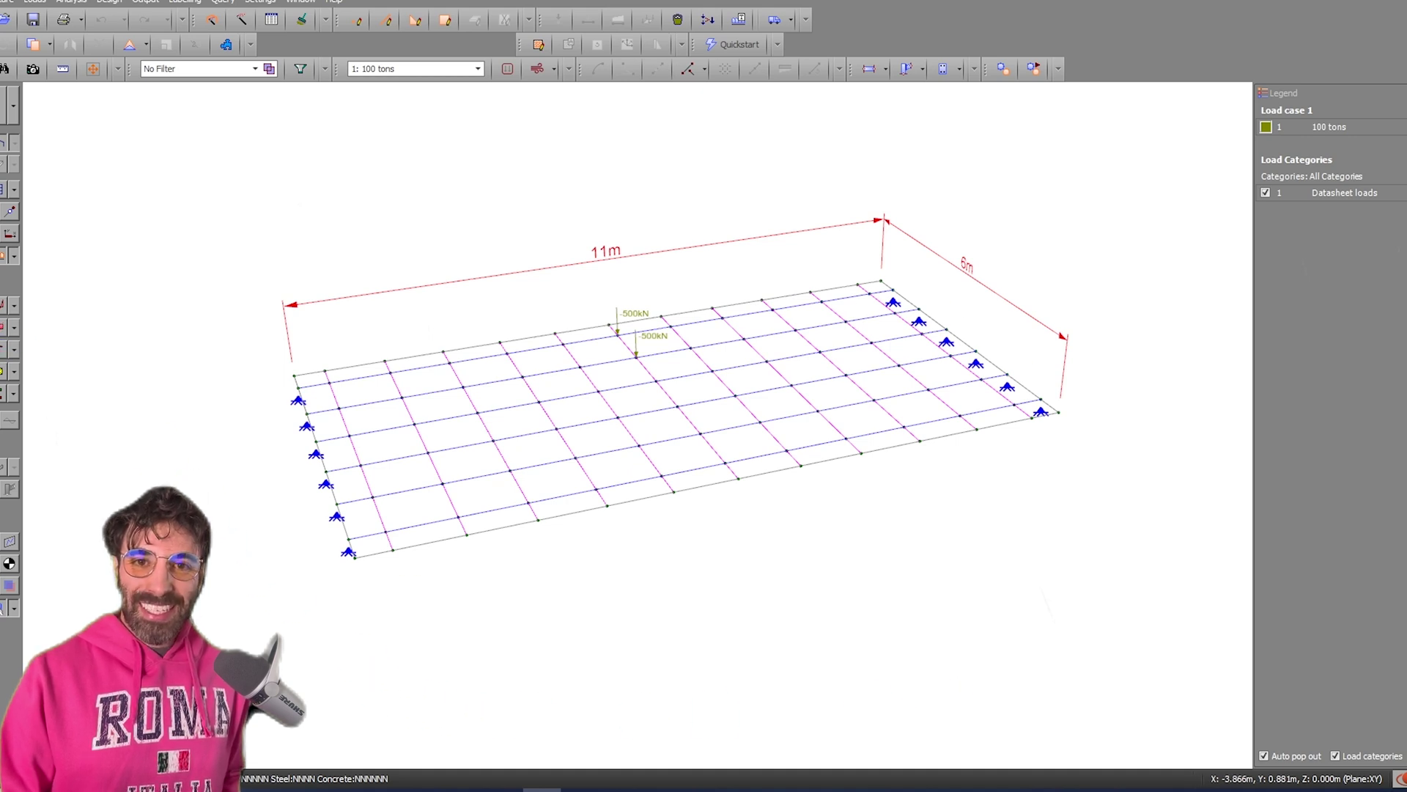
# Orbit and zoom the deflected grillage to read about 19.7 mm under the loads, 10.27 mm at the far edge.
pyautogui.moveTo(320, 449); pyautogui.dragTo(443, 472)
pyautogui.scroll(5, 484, 407)
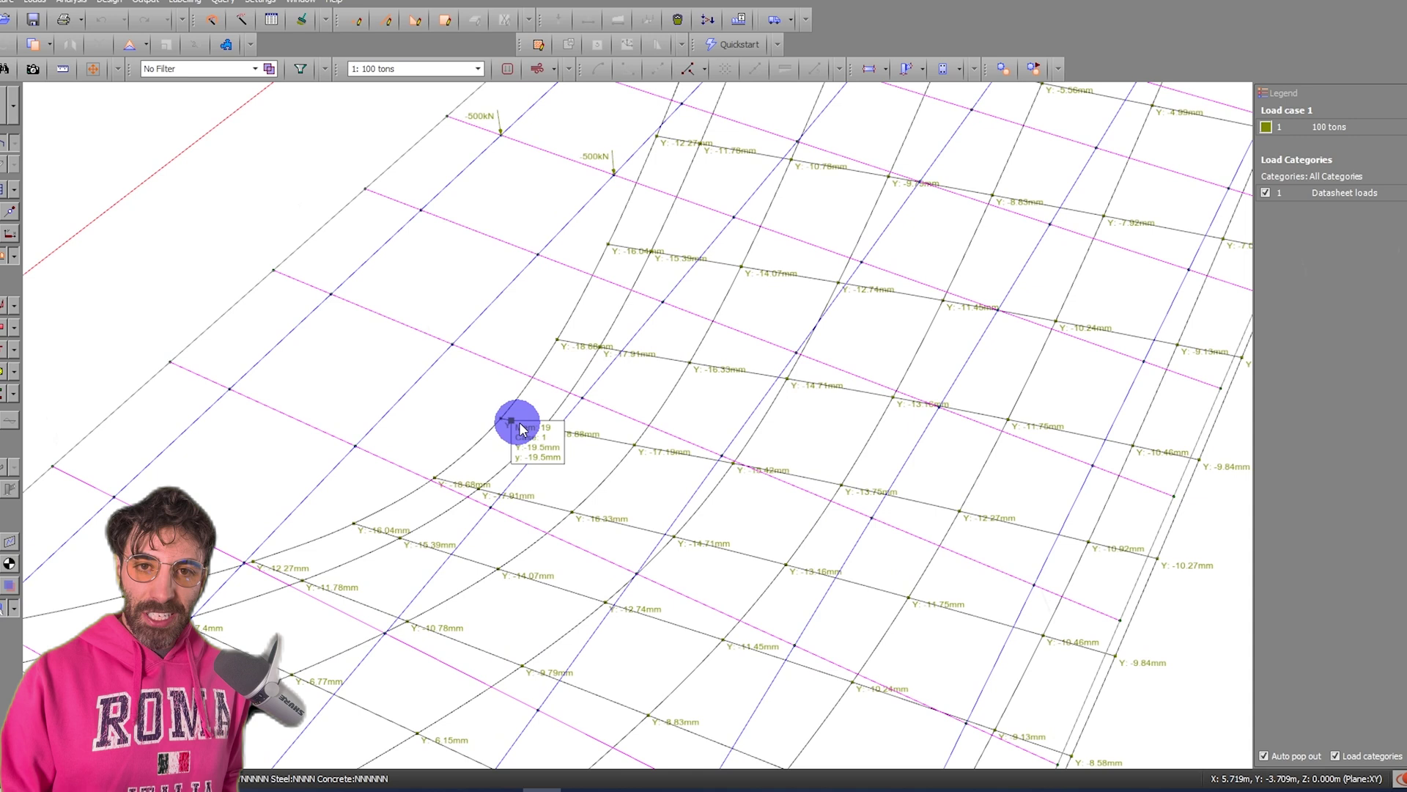
pyautogui.scroll(-3, 494, 415)
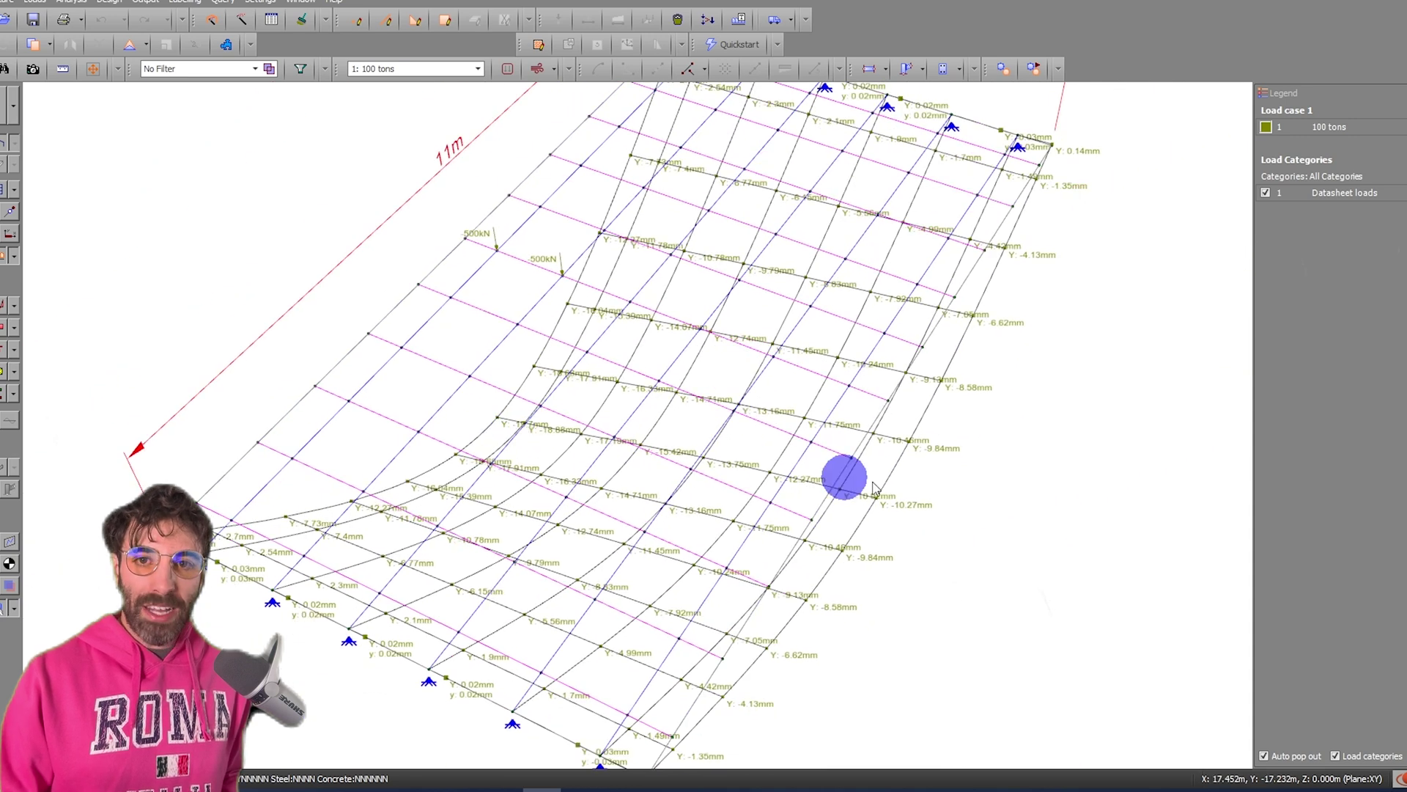
pyautogui.scroll(3, 942, 532)
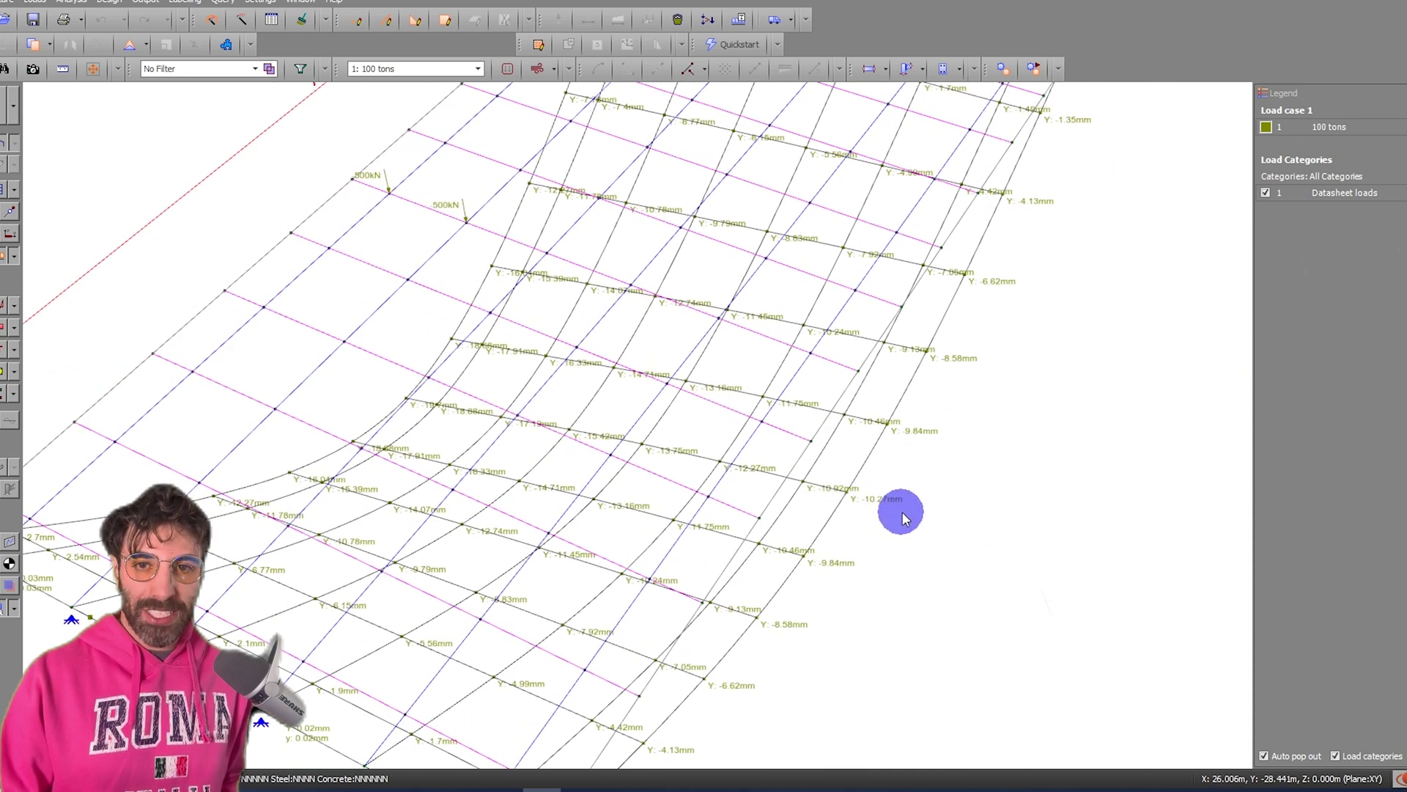
pyautogui.scroll(-1, 895, 553)
pyautogui.moveTo(922, 546); pyautogui.dragTo(870, 534)
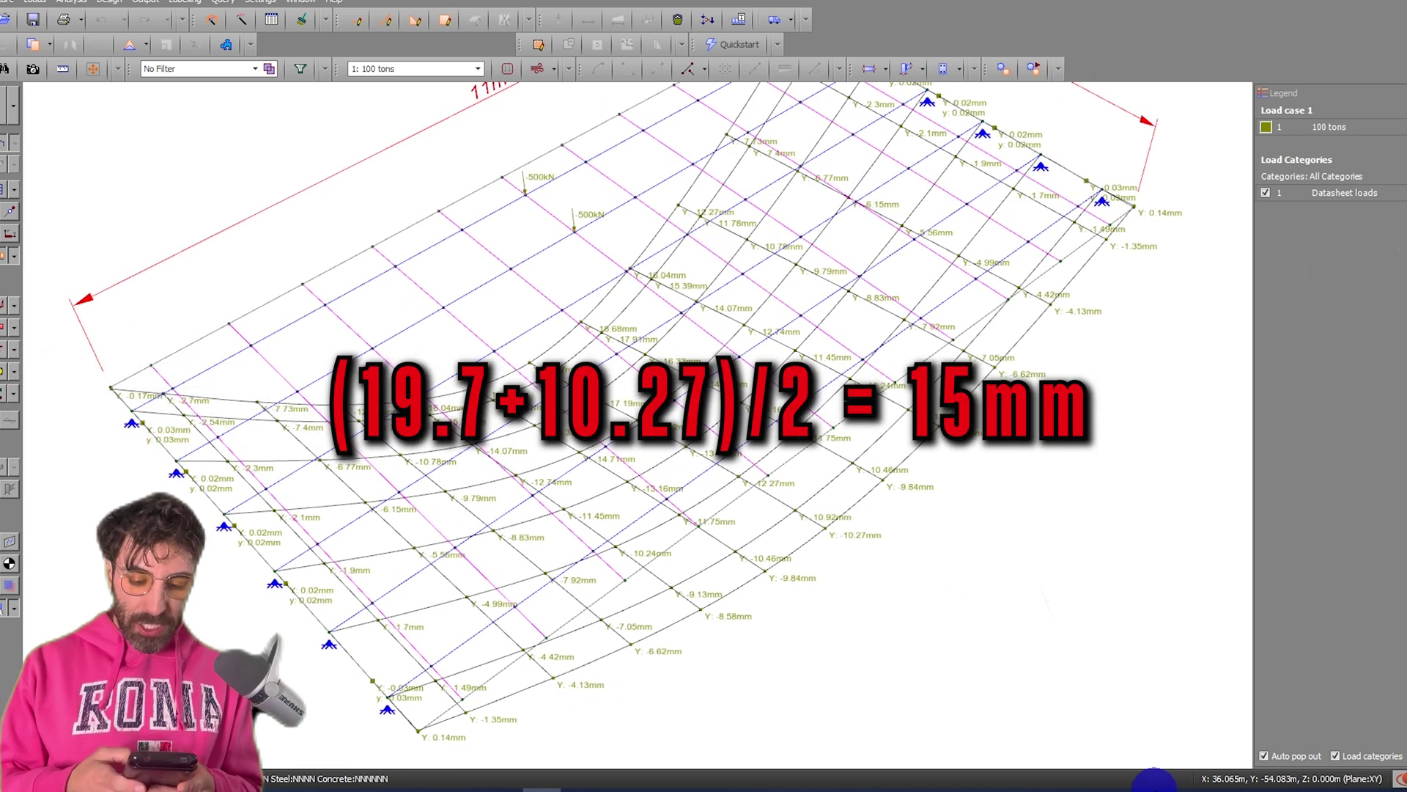
pyautogui.scroll(-2, 1081, 723)
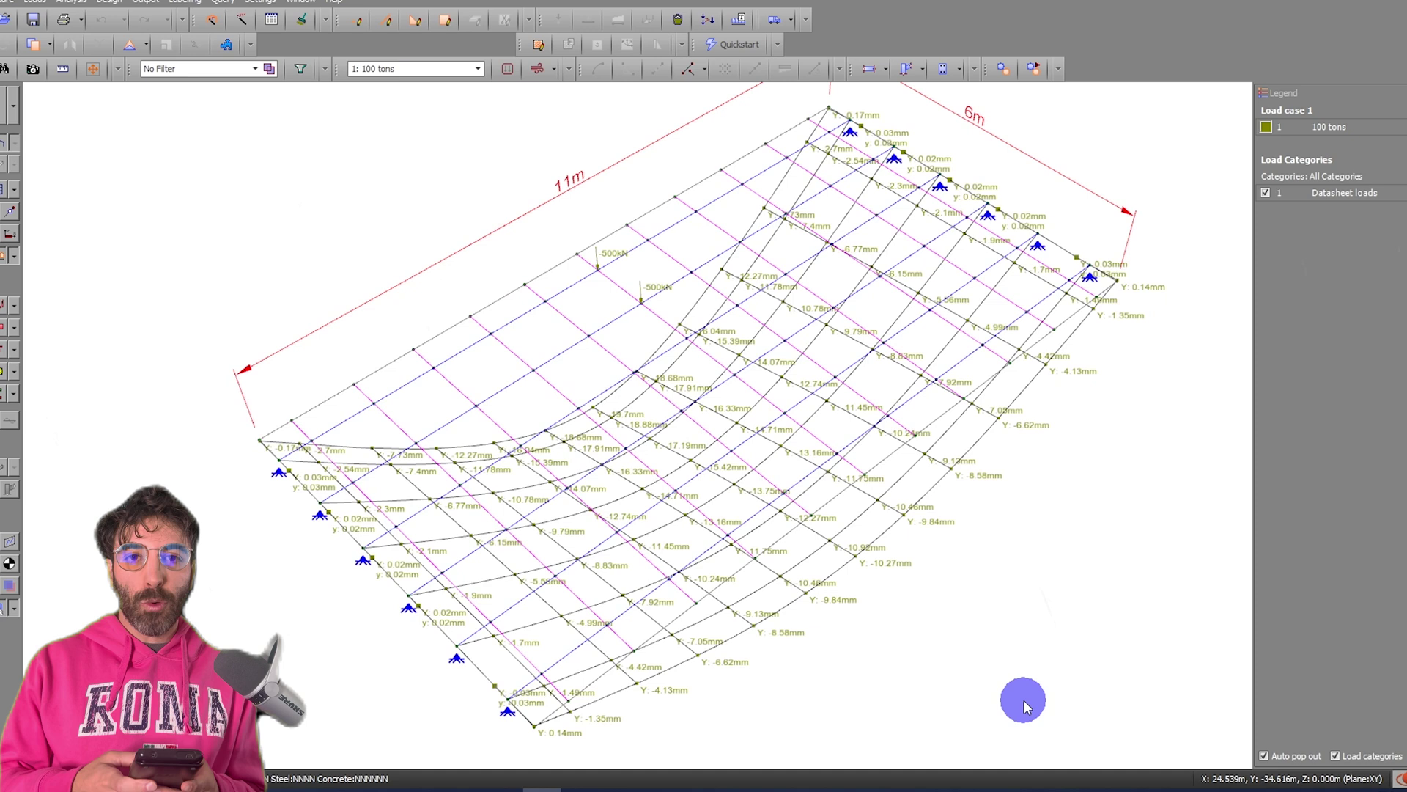
pyautogui.moveTo(1065, 677); pyautogui.dragTo(933, 565, button='middle')
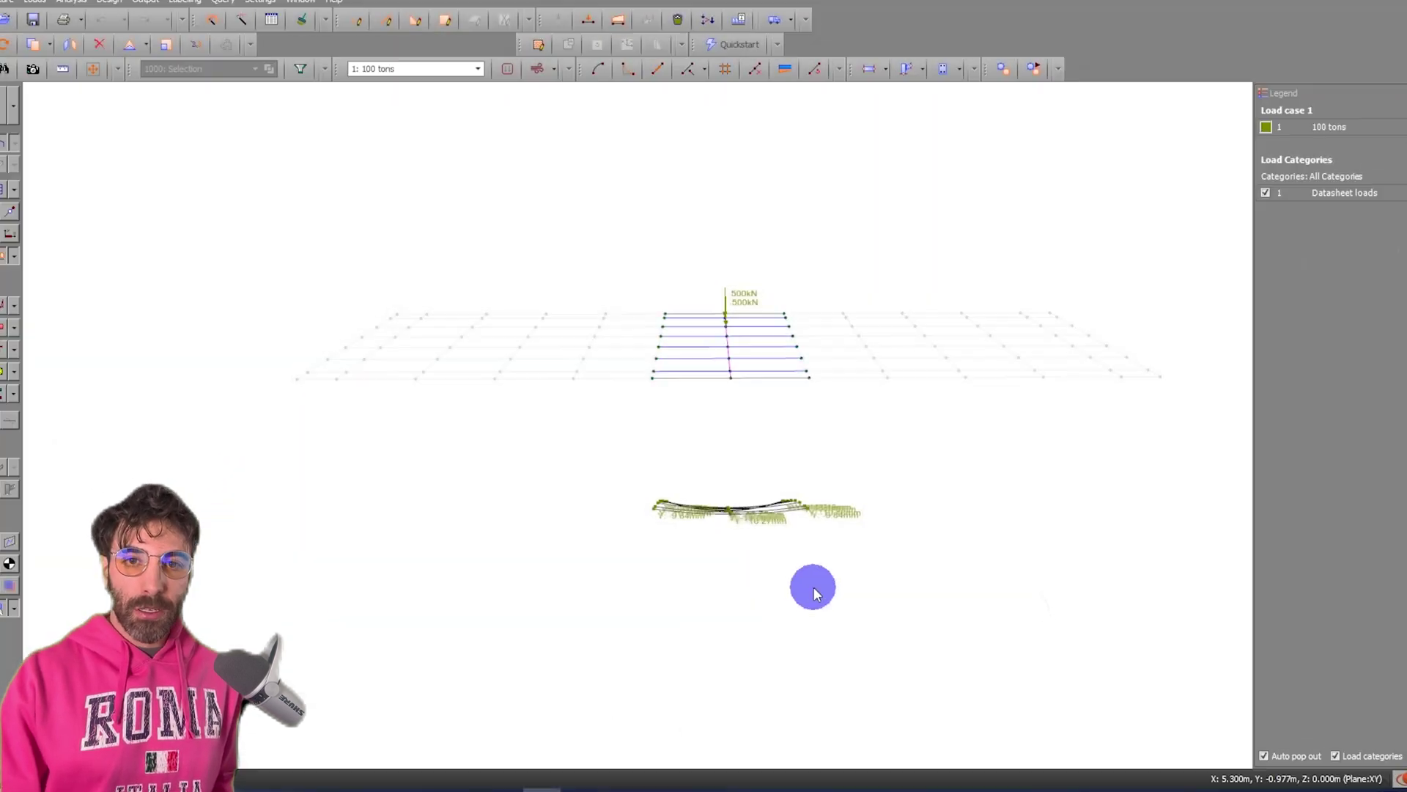
# Orbit the isolated central beam strip and its cross members to view their deflections.
pyautogui.moveTo(811, 584); pyautogui.dragTo(957, 581, button='middle')
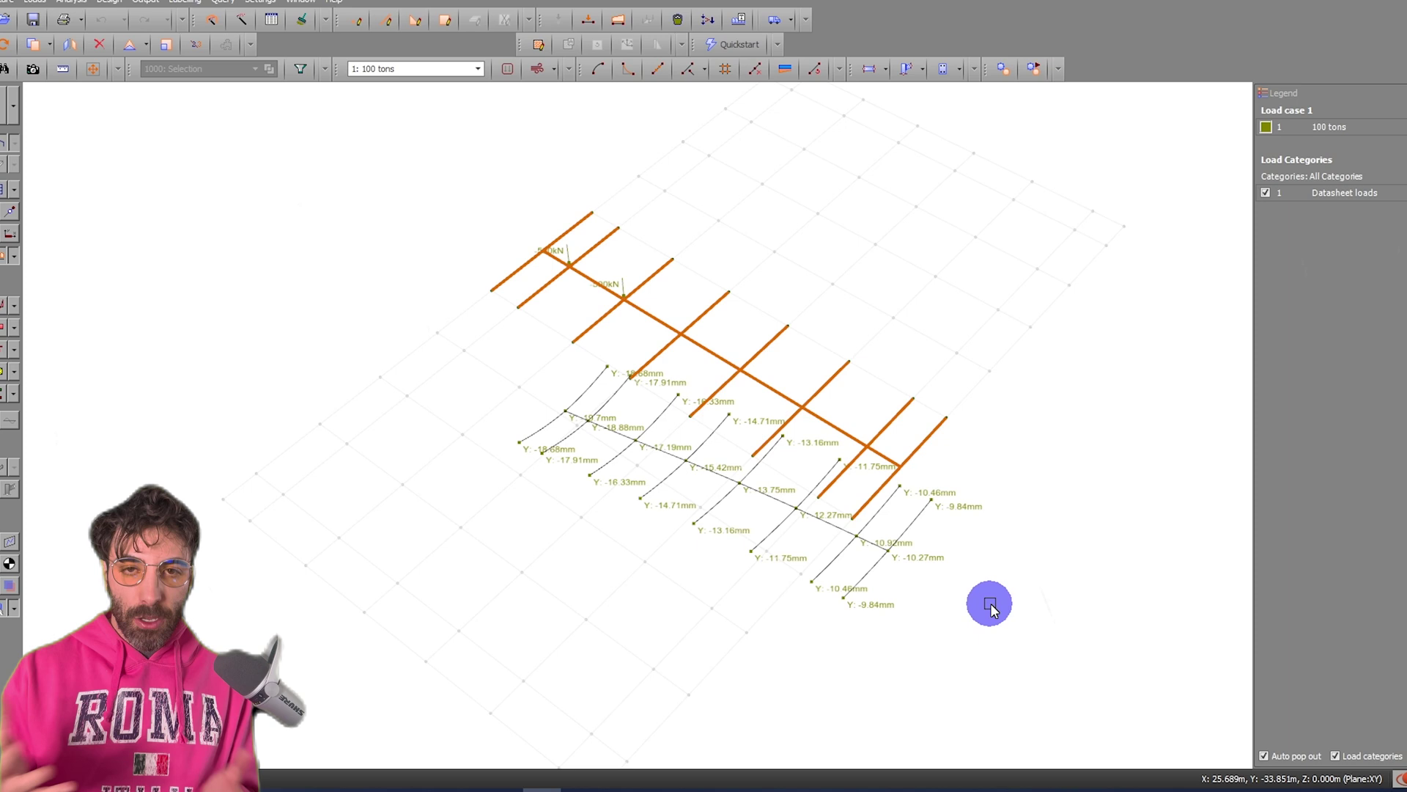
# Replace the strip's deflections with bending moment diagrams and orbit to read about 688.7 kNm near the loads.
pyautogui.moveTo(1024, 622); pyautogui.dragTo(935, 587, button='middle')
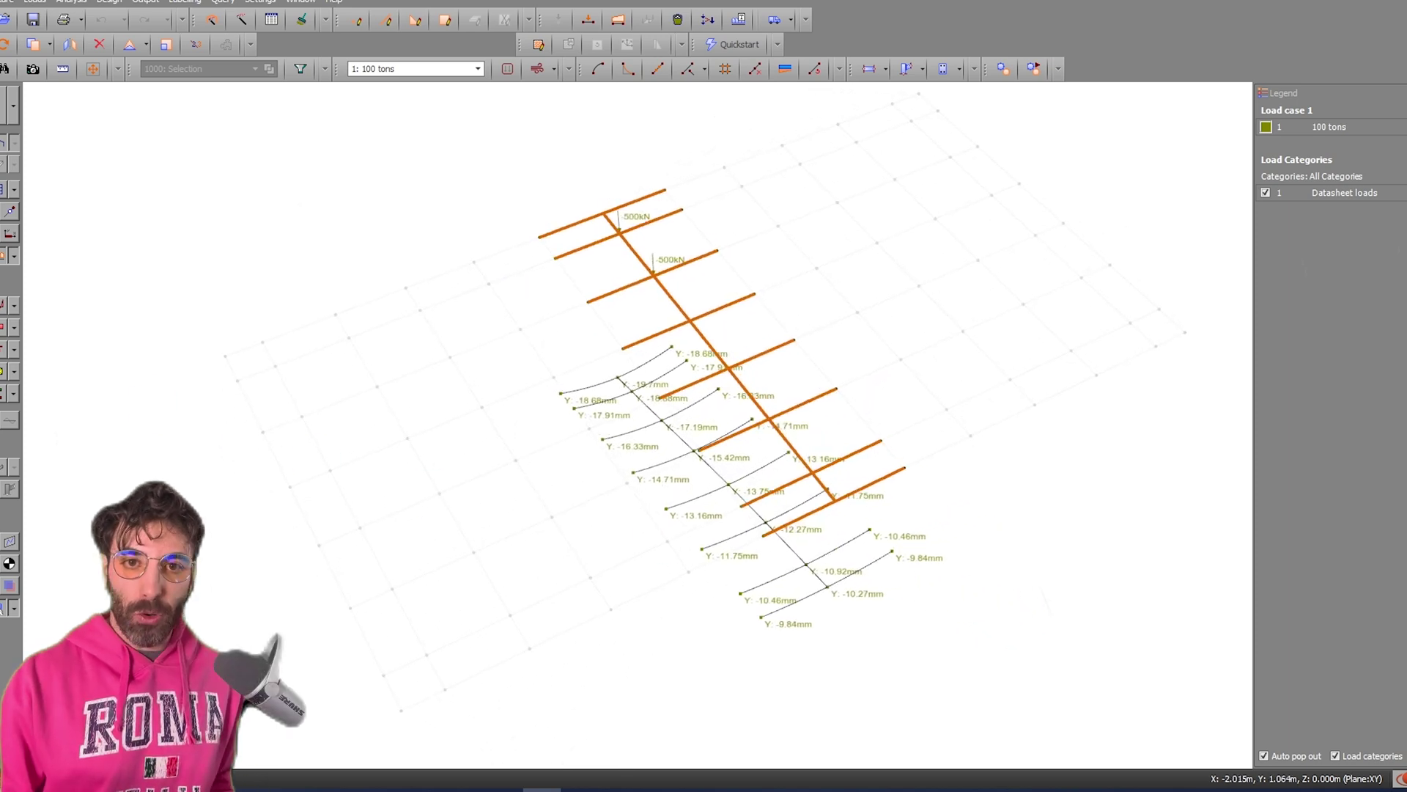
pyautogui.click(4, 305)
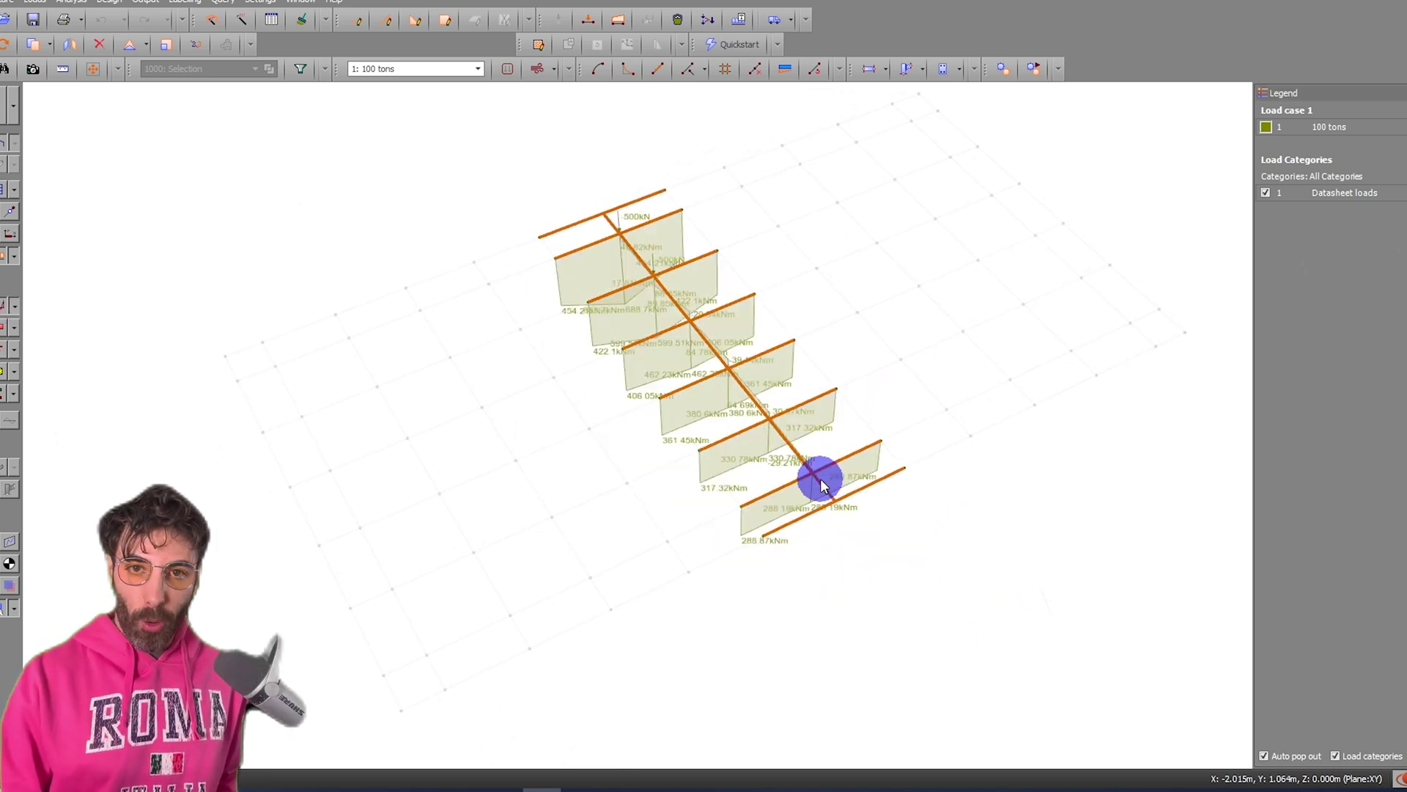
pyautogui.moveTo(697, 455); pyautogui.dragTo(452, 421, button='middle')
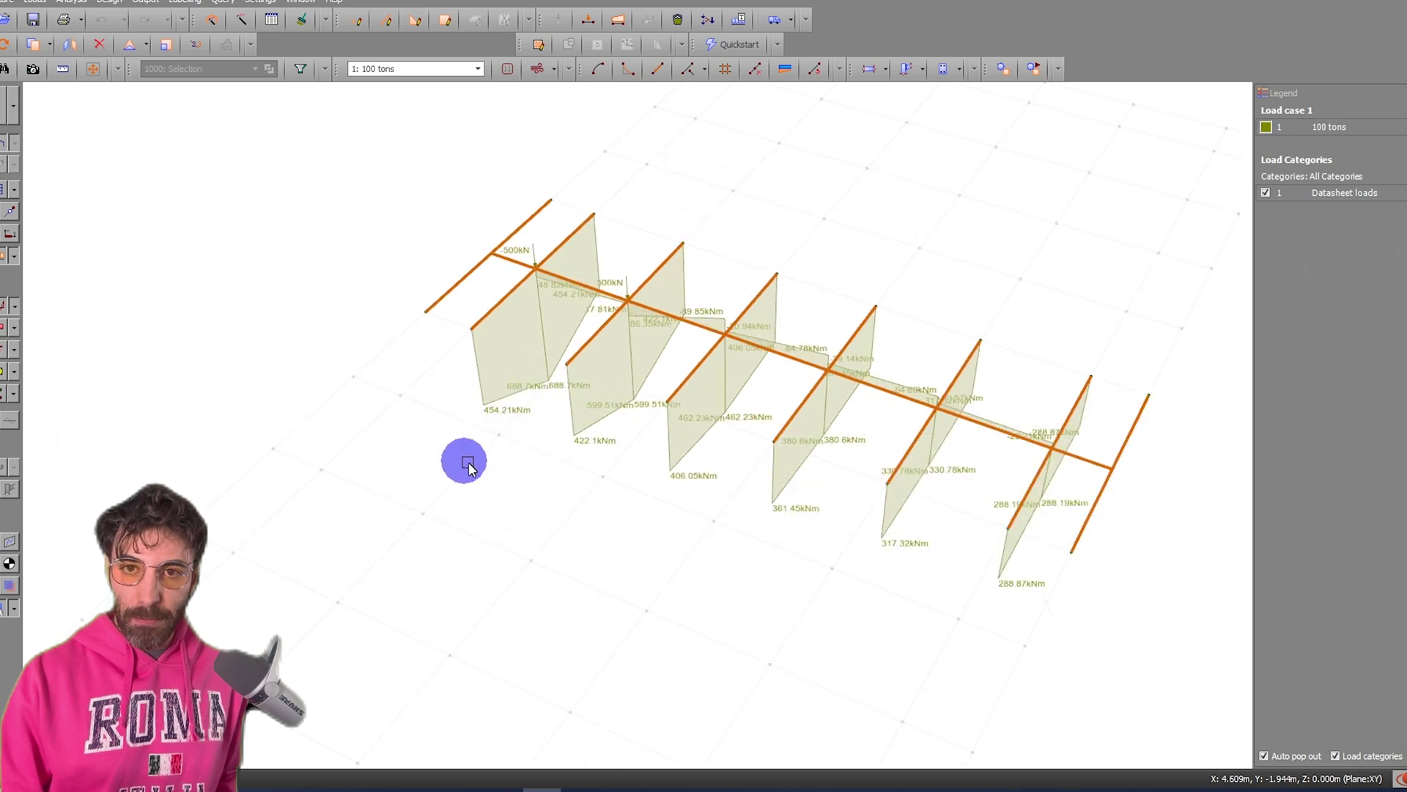
pyautogui.scroll(-4, 469, 465)
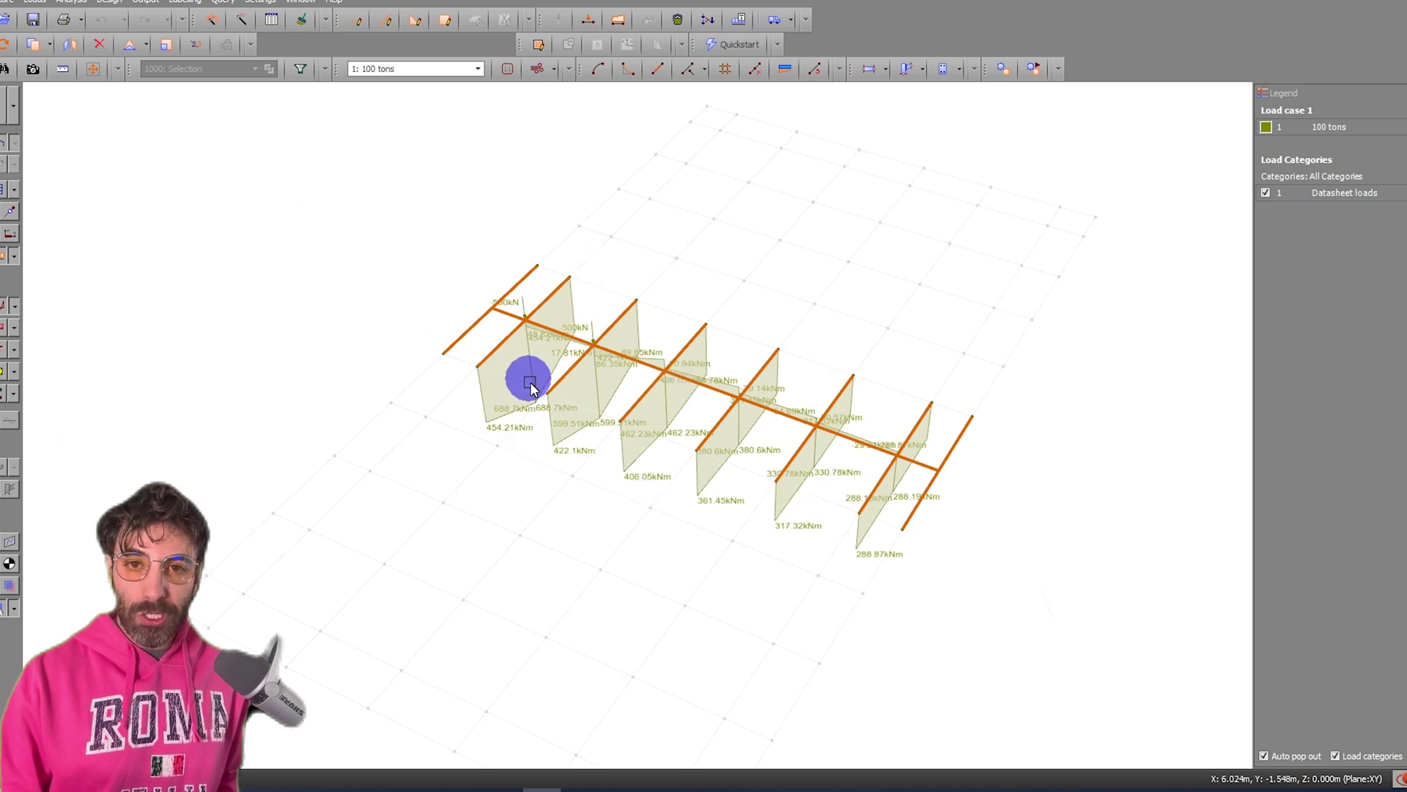
pyautogui.moveTo(597, 421); pyautogui.dragTo(481, 481, button='middle')
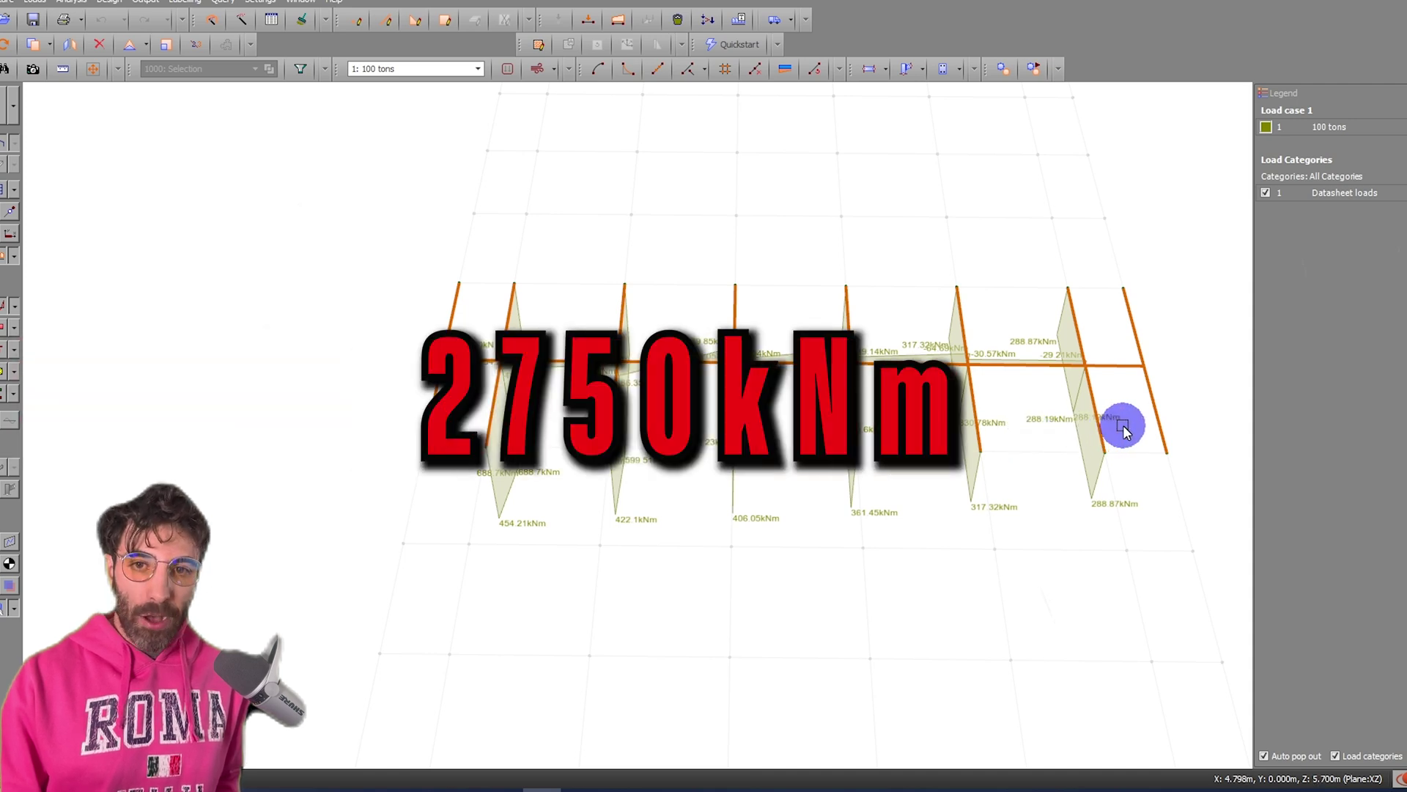
pyautogui.moveTo(1121, 424); pyautogui.dragTo(1062, 408, button='middle')
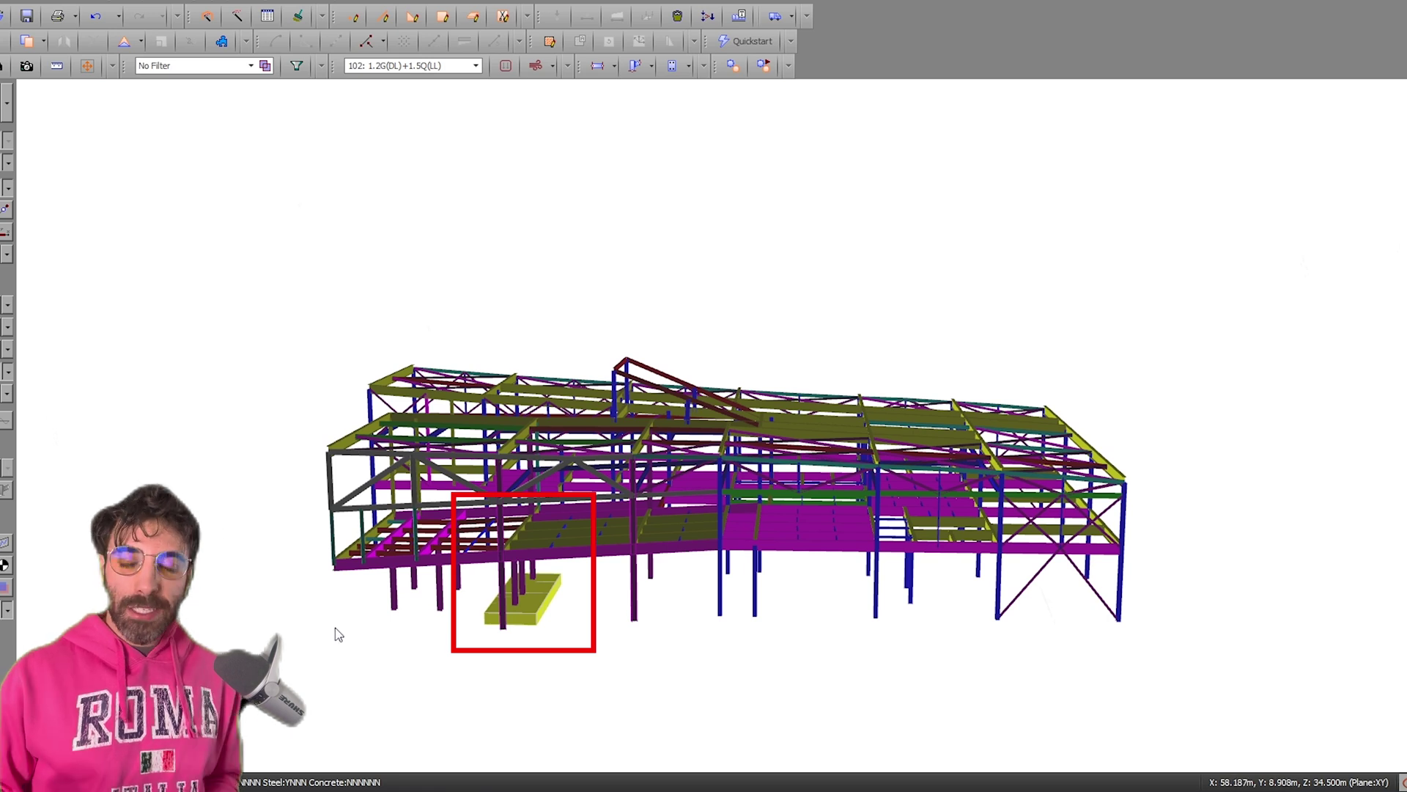
# Orbit around the multi-storey steel frame to view its columns, floor beams and cross-bracing.
pyautogui.moveTo(343, 628); pyautogui.dragTo(975, 631, button='middle')
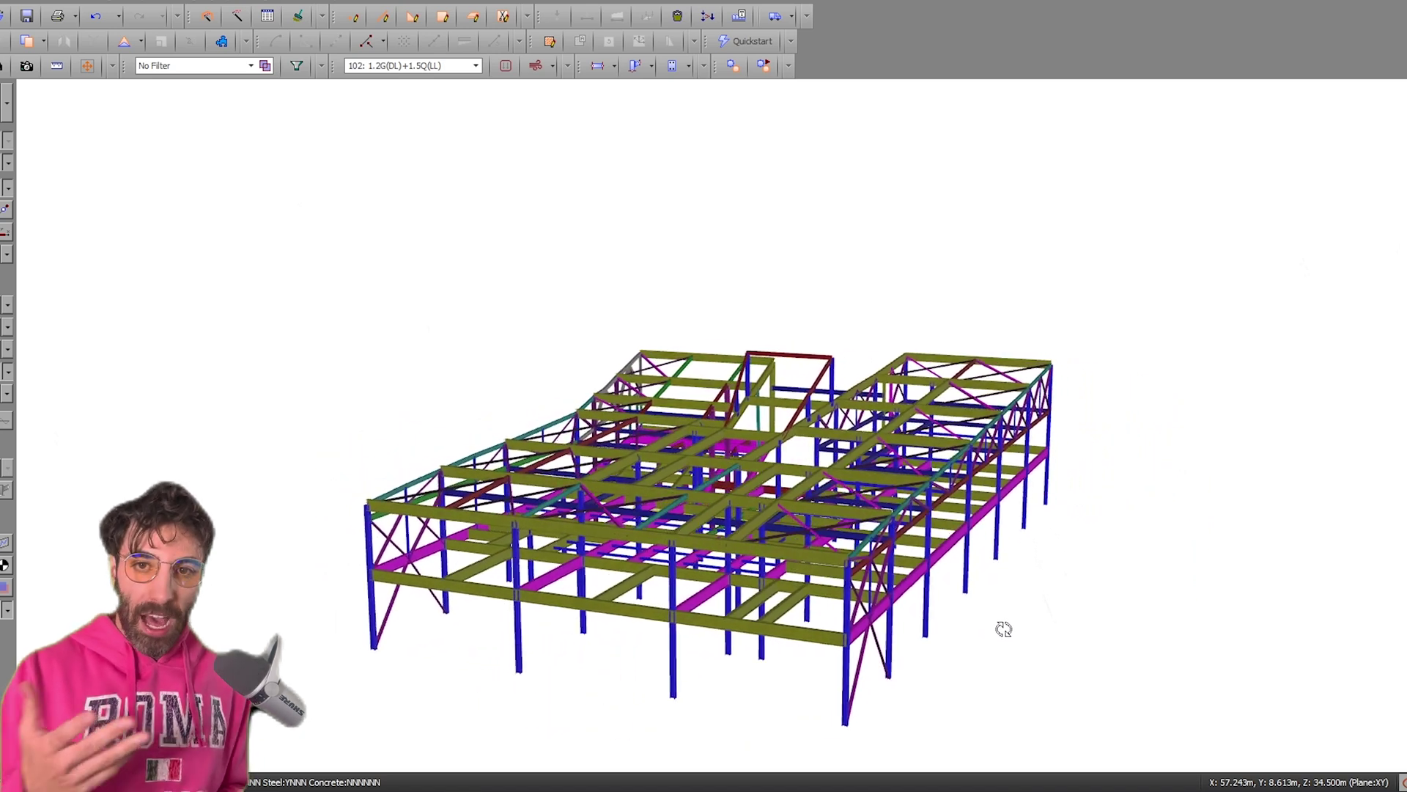